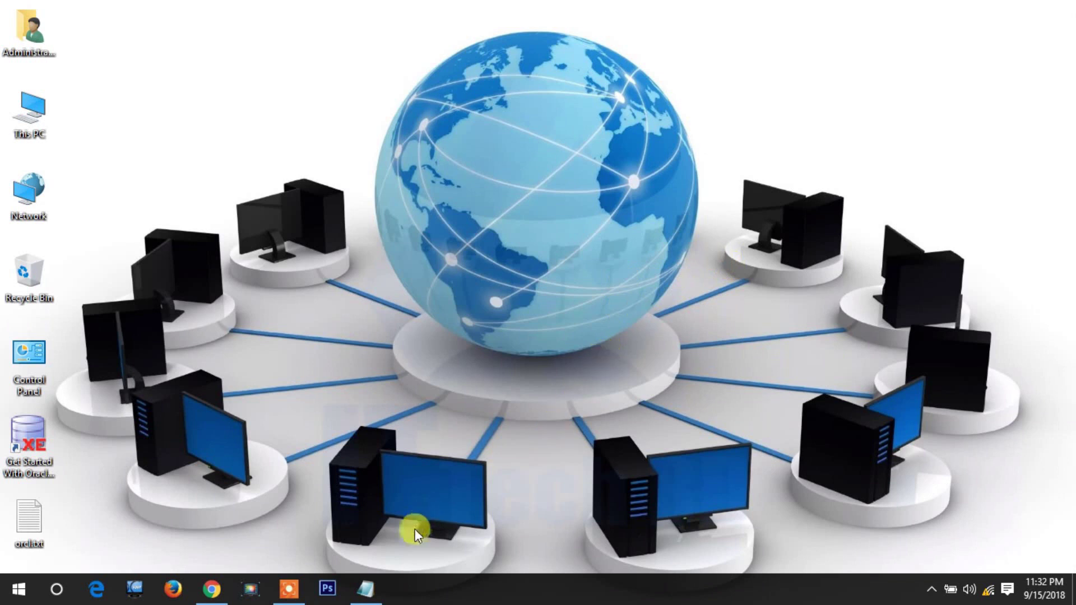
Step: Review the static IP notes, then load the TL-MR3420 router at 192.168.137.100 in Chrome
click(361, 592)
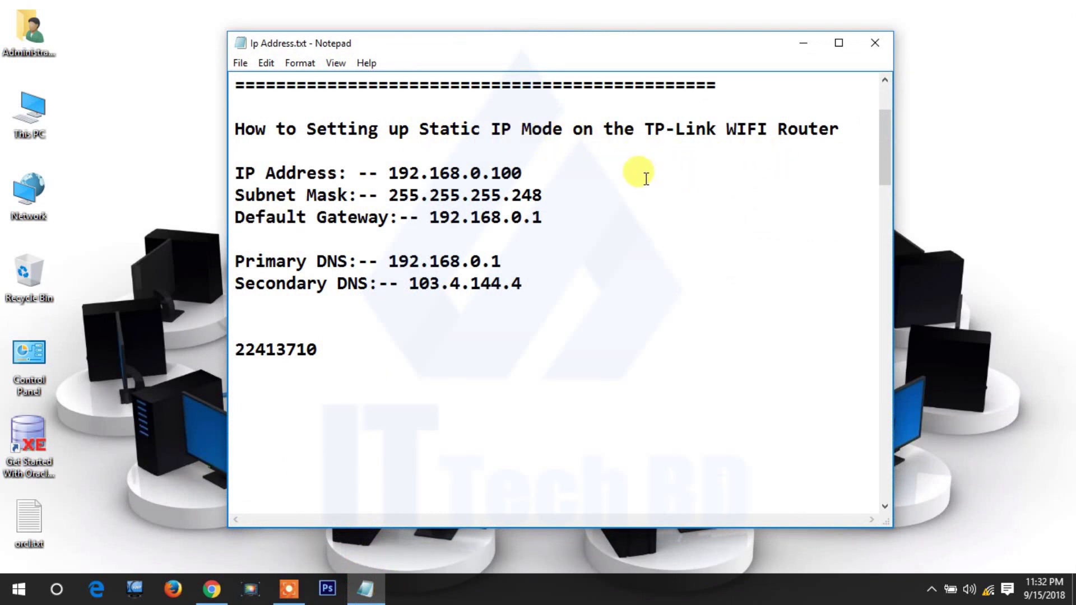
click(798, 47)
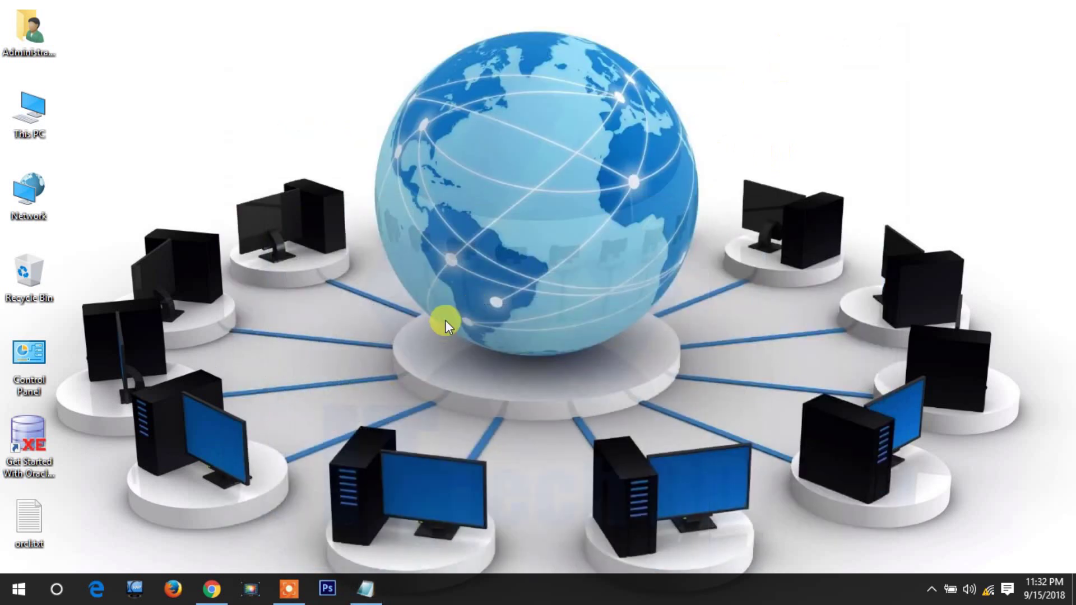
click(212, 592)
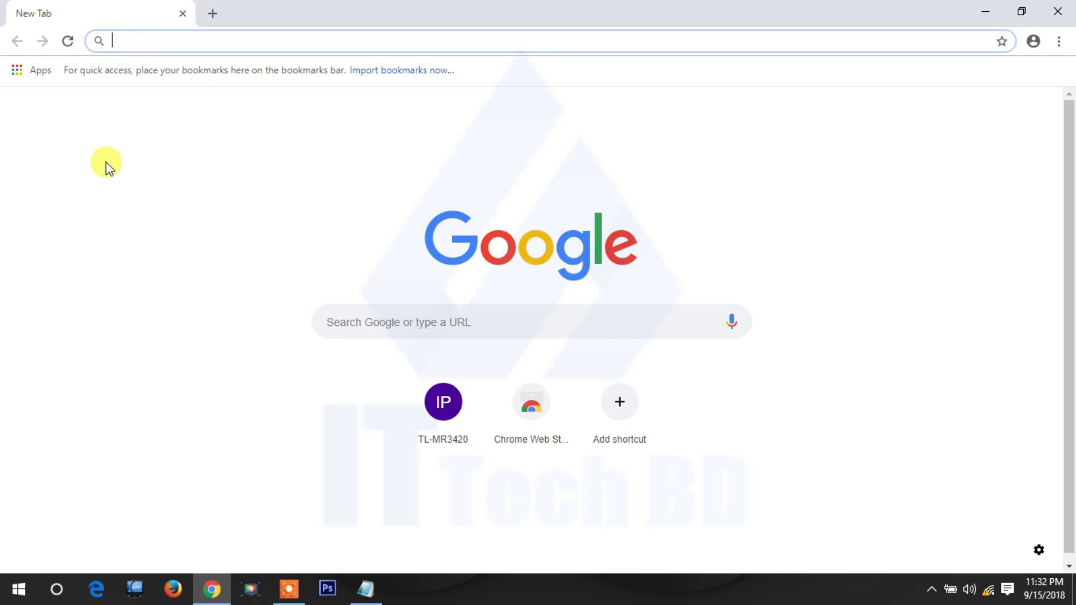
text(1)
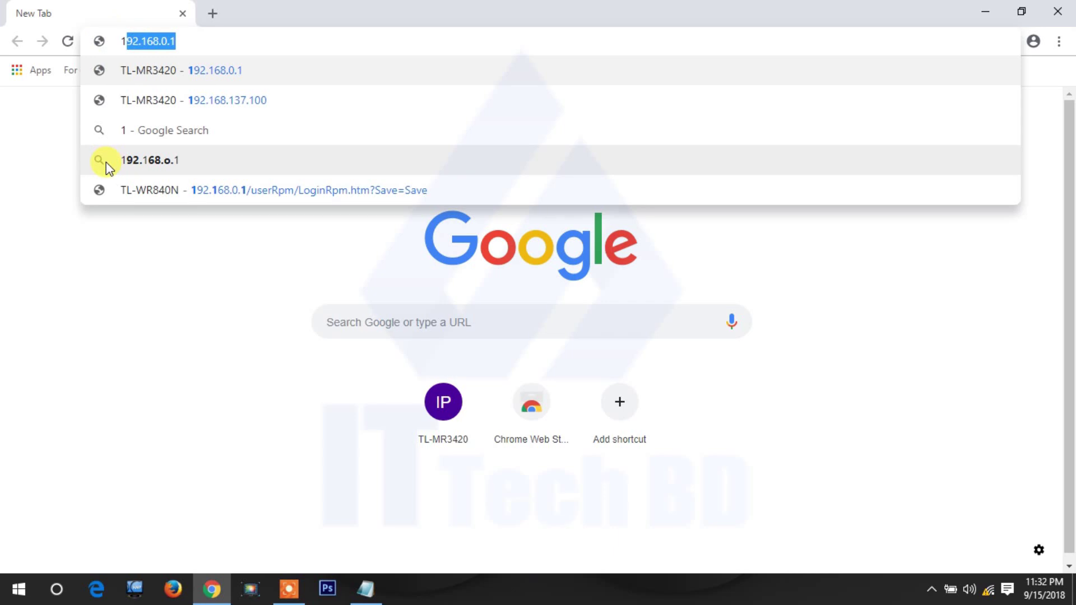
text(92)
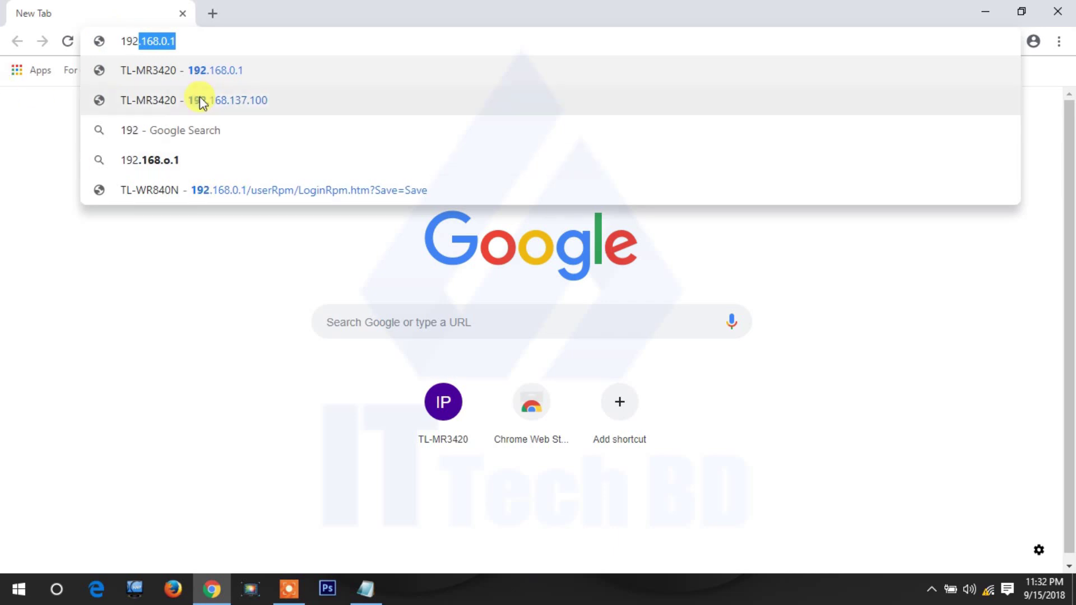
click(250, 103)
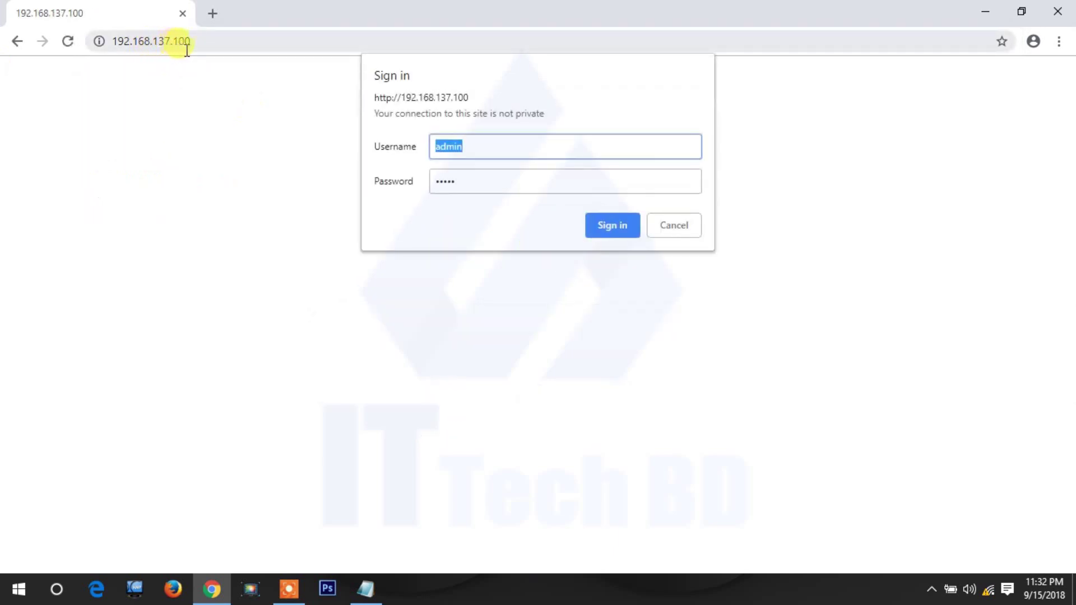
Step: Sign in to the router and start Quick Setup, advancing to the Internet access step
click(612, 225)
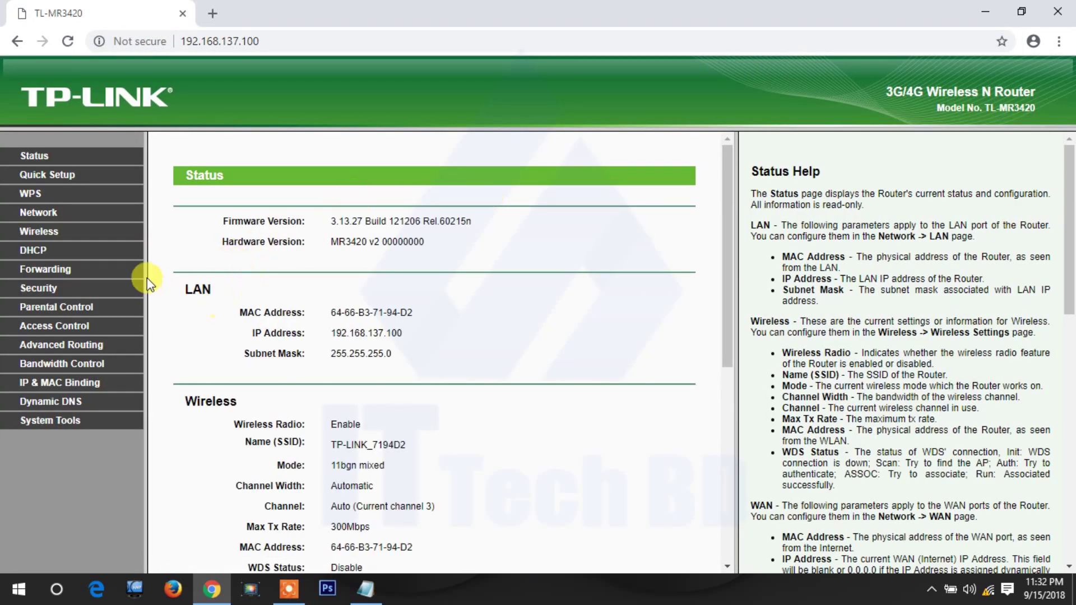
click(54, 176)
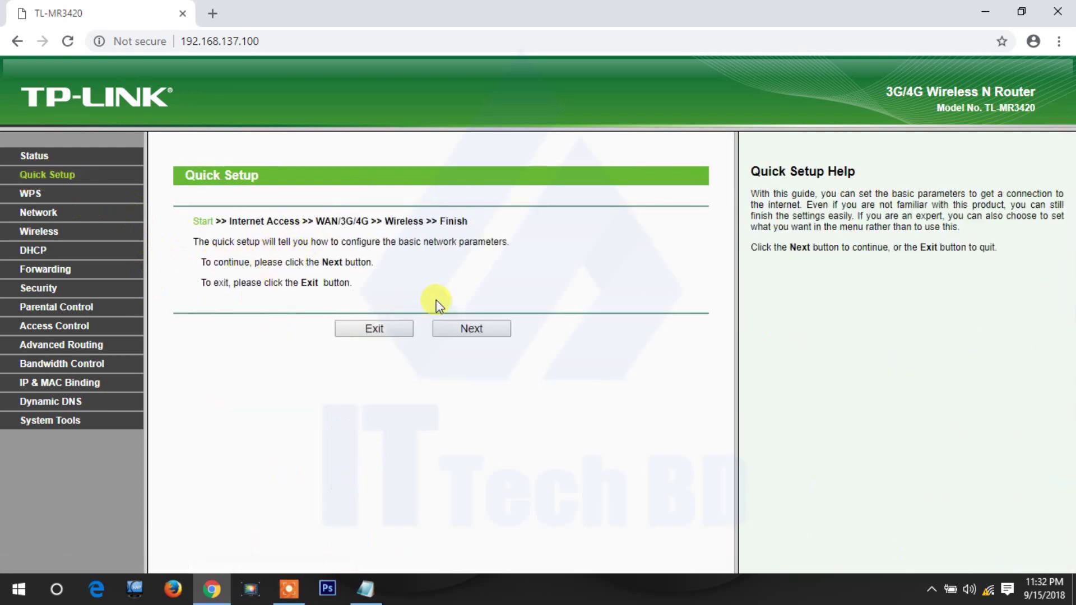
click(472, 329)
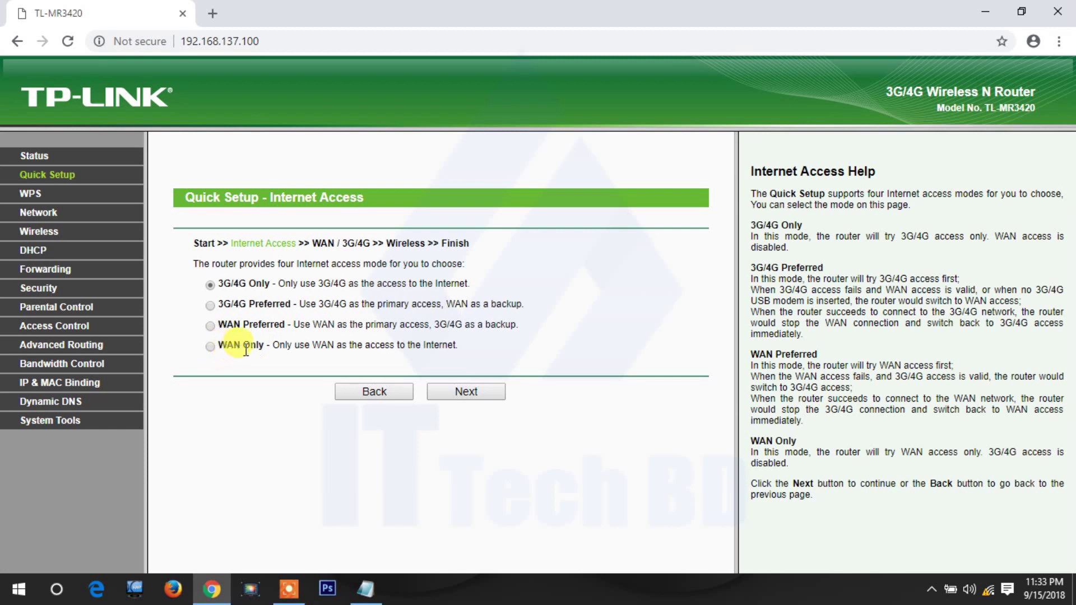
Step: Choose Static IP as the WAN connection type and continue to its address form
click(471, 398)
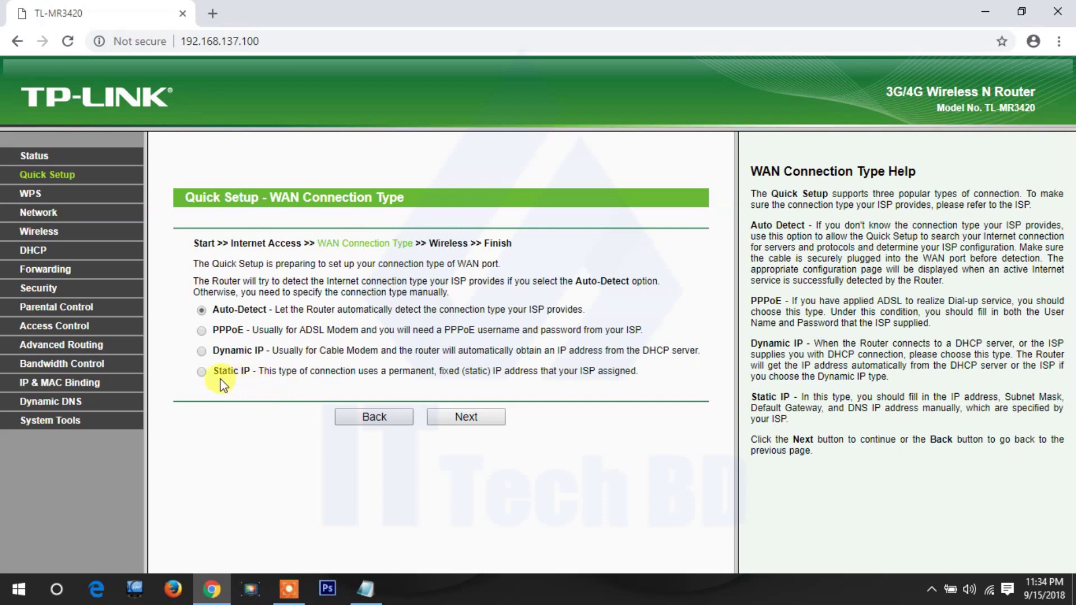
click(201, 372)
click(460, 416)
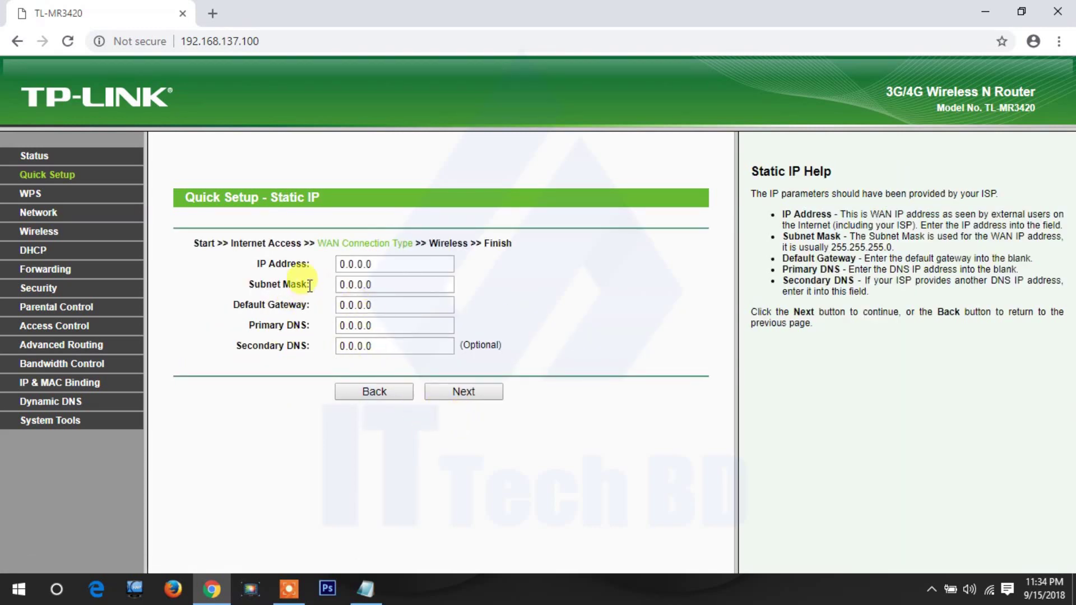
Step: Copy 192.168.0.100 from the notes and paste it as the WAN IP address
click(384, 264)
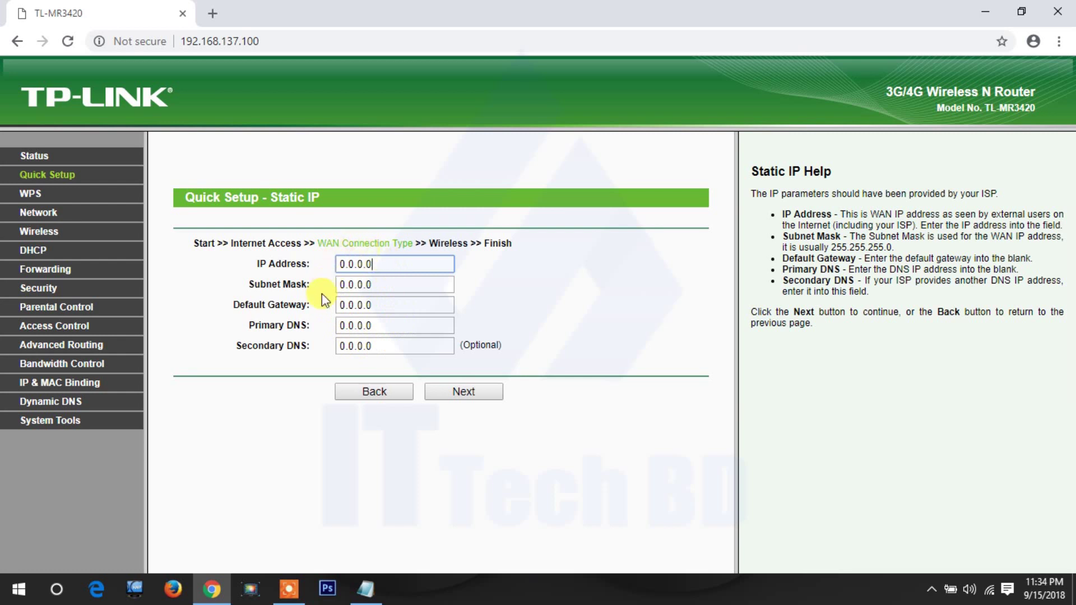
click(365, 588)
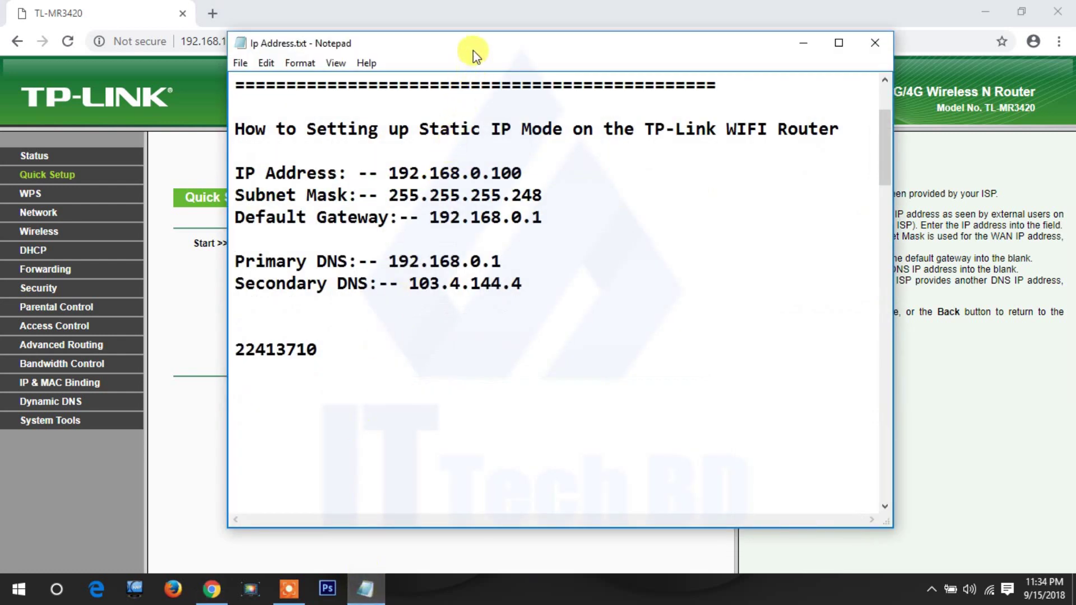
mouse_move(473, 50)
mouse_down()
mouse_move(610, 192)
mouse_move(768, 169)
mouse_up()
drag(682, 290, 817, 289)
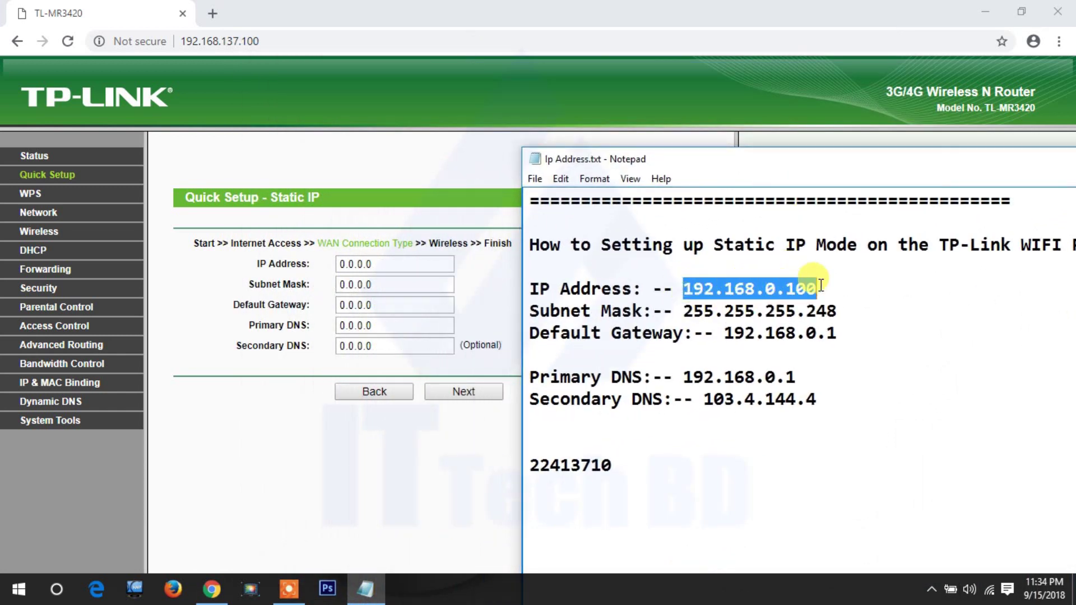
right_click(780, 289)
click(814, 339)
click(399, 269)
right_click(396, 265)
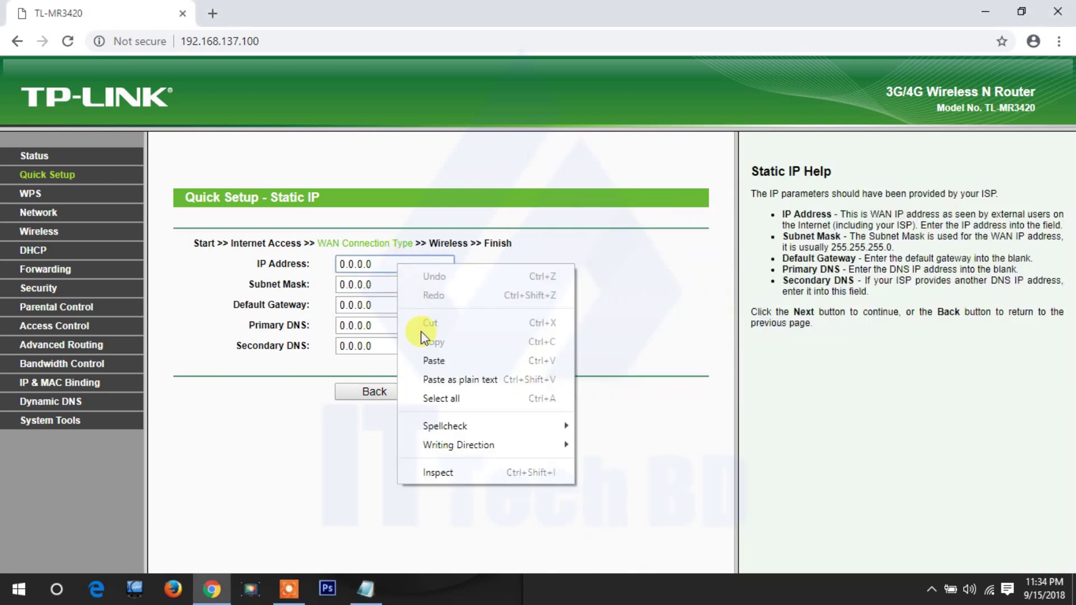
click(432, 358)
triple_click(412, 264)
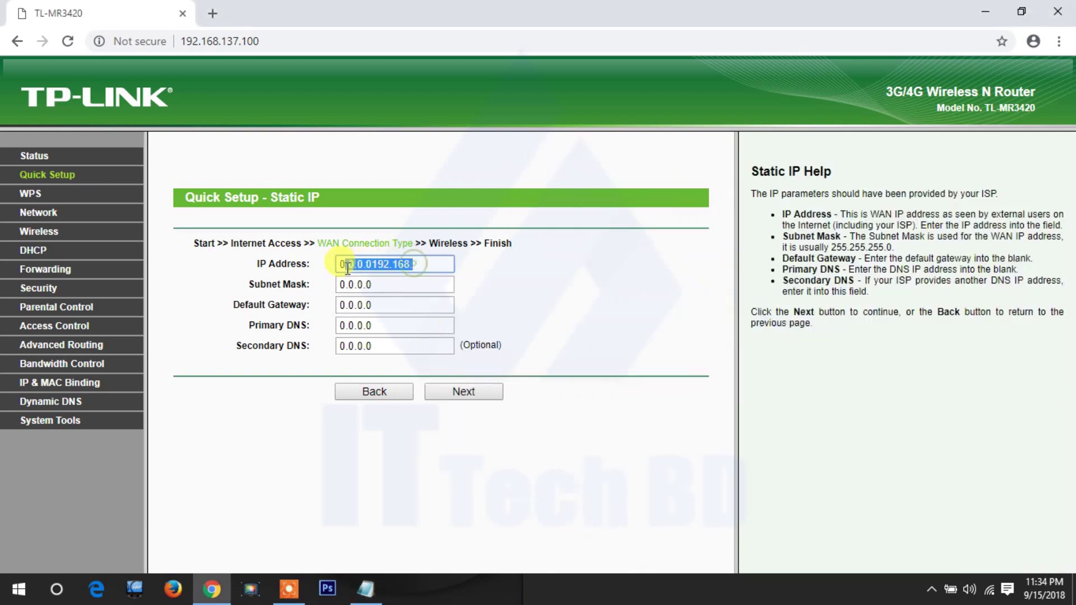
right_click(348, 263)
click(400, 311)
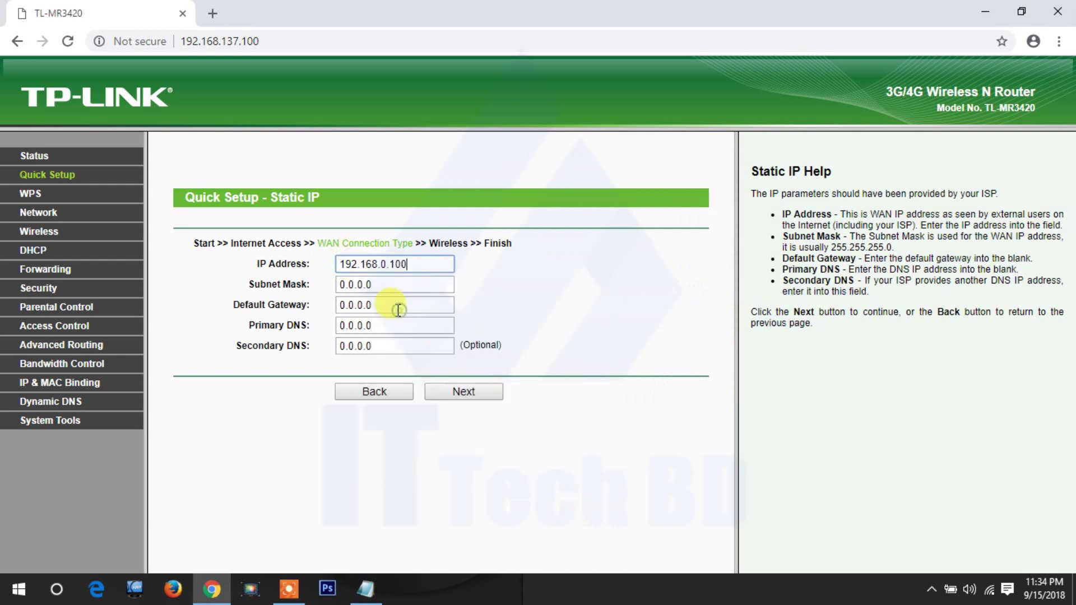
Step: Copy 255.255.255.248 from the notes and paste it as the subnet mask
click(366, 588)
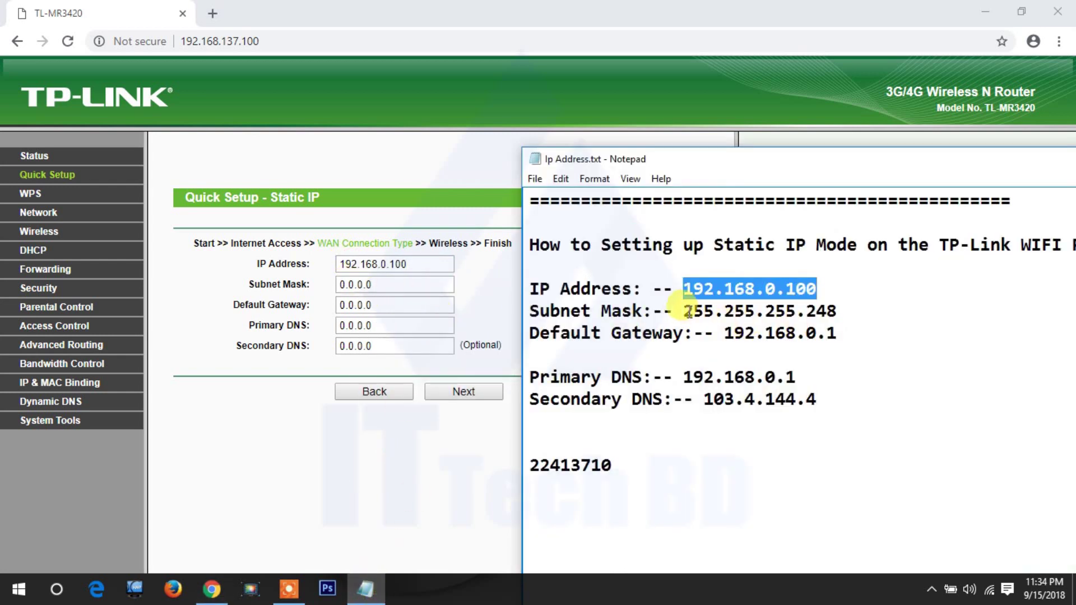
drag(683, 311, 837, 311)
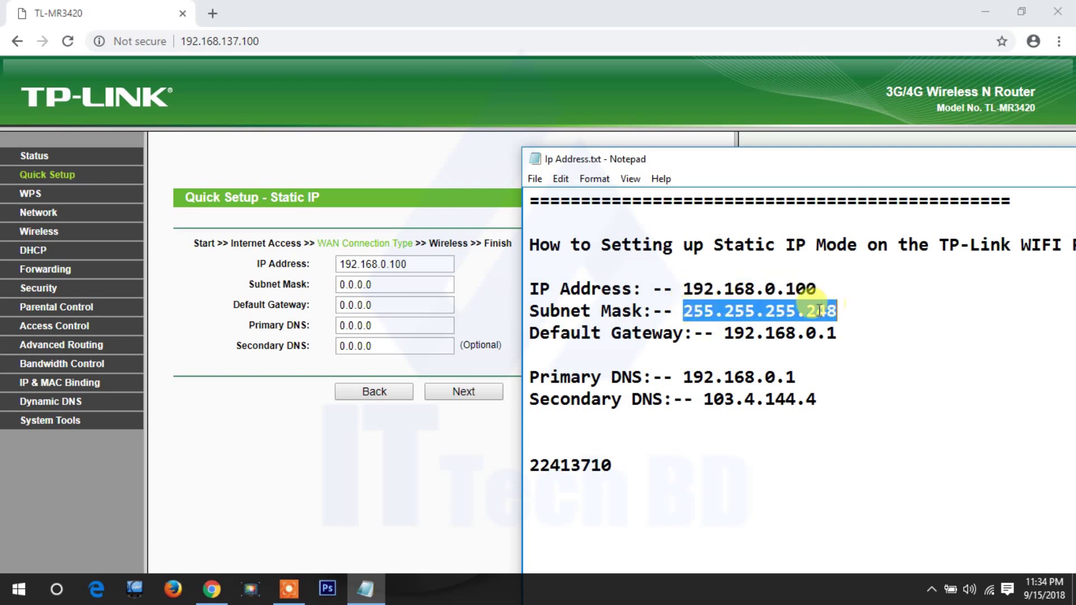
right_click(815, 310)
click(852, 359)
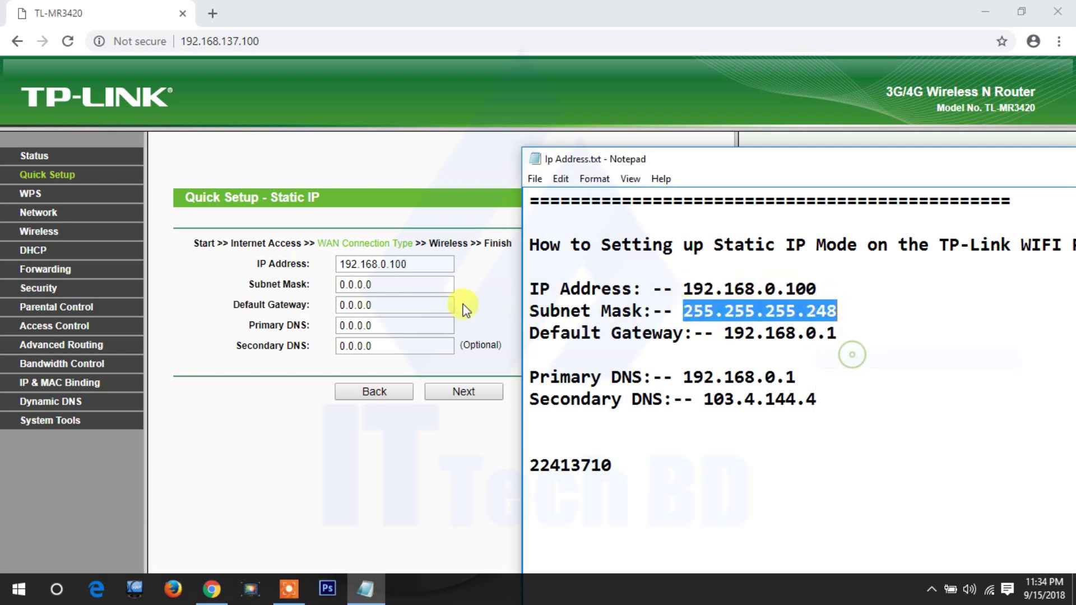
click(429, 285)
drag(430, 284, 322, 298)
right_click(370, 284)
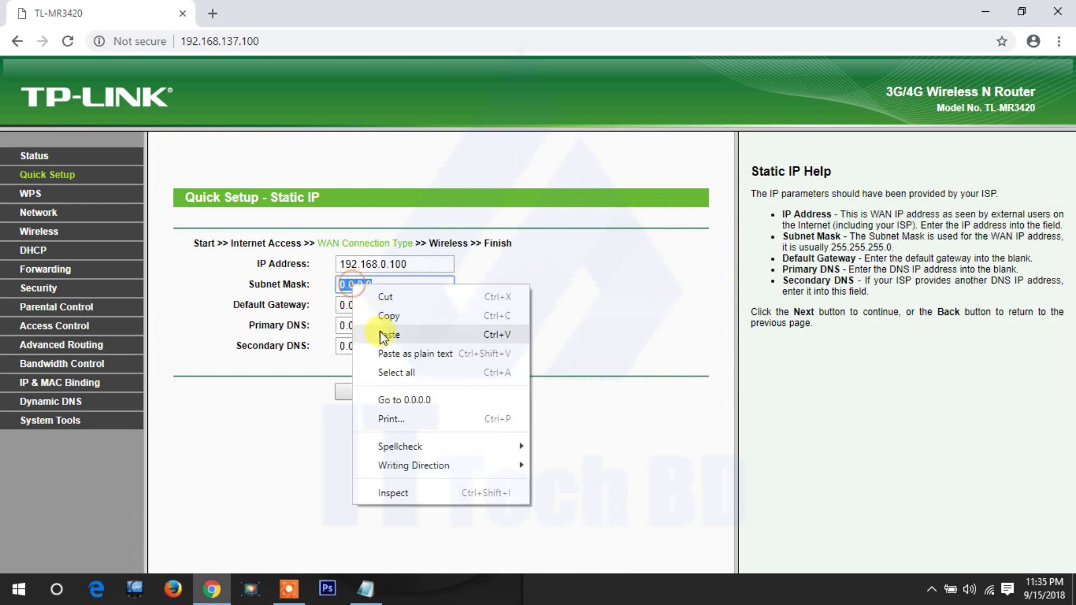
click(400, 332)
click(366, 588)
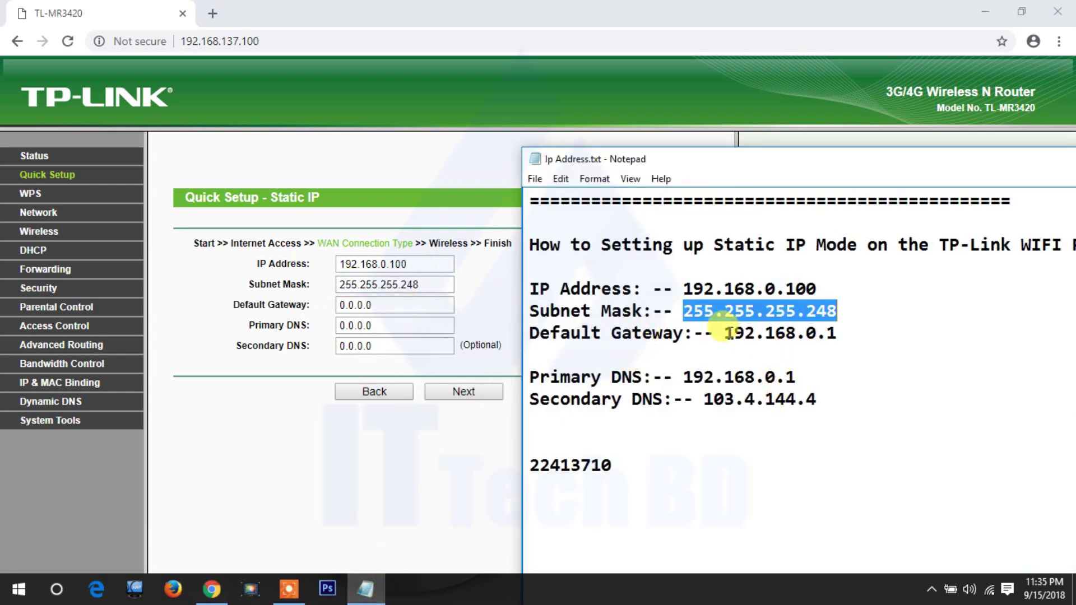
click(726, 333)
Step: Paste 192.168.0.1 from the notes as the default gateway
drag(732, 333, 855, 334)
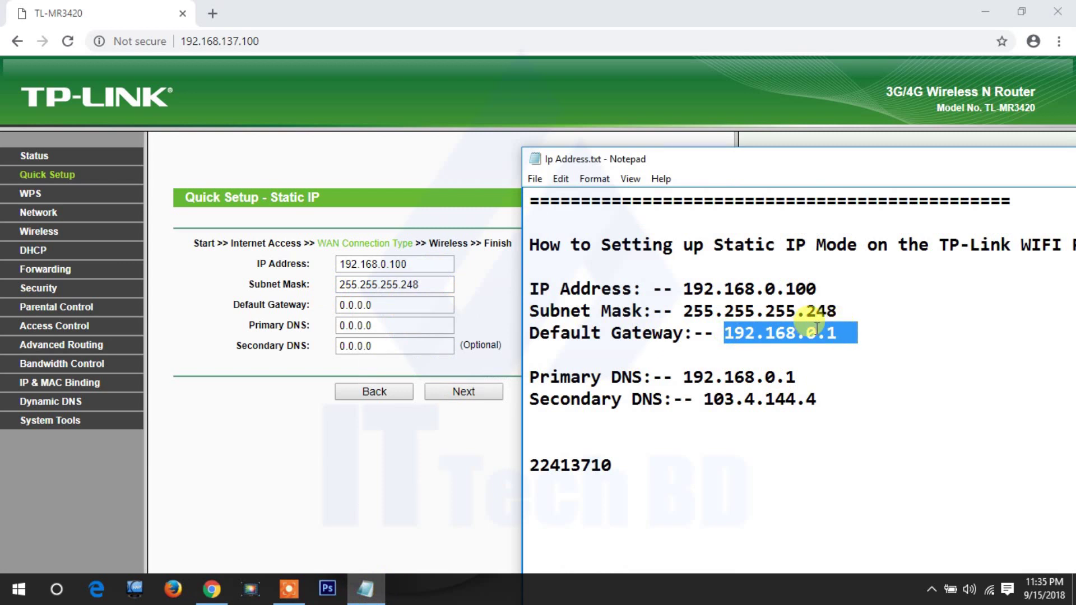
click(832, 335)
drag(838, 332, 729, 333)
right_click(731, 333)
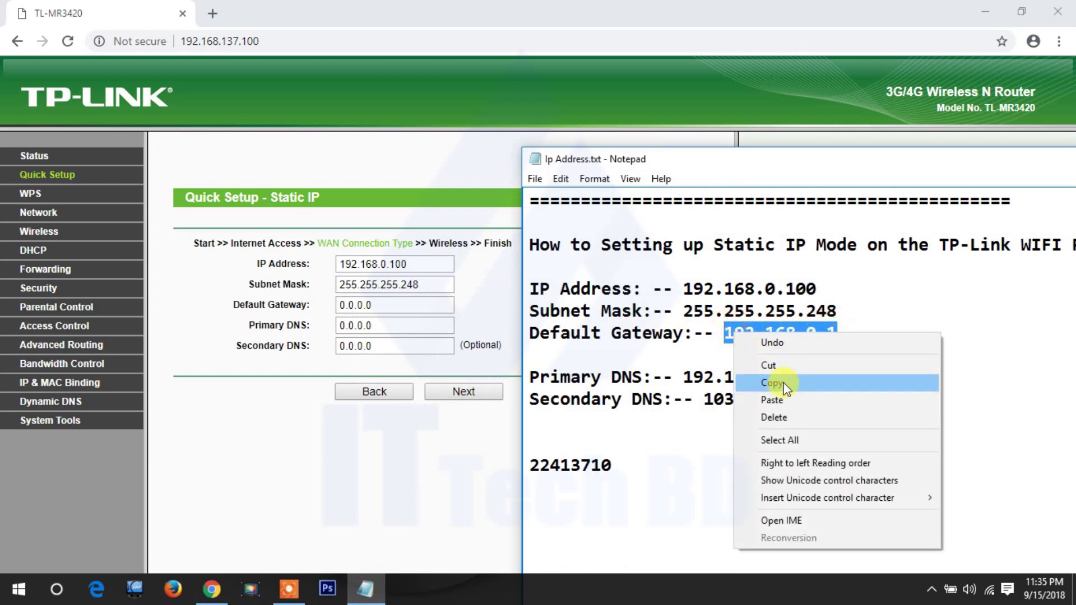
click(782, 386)
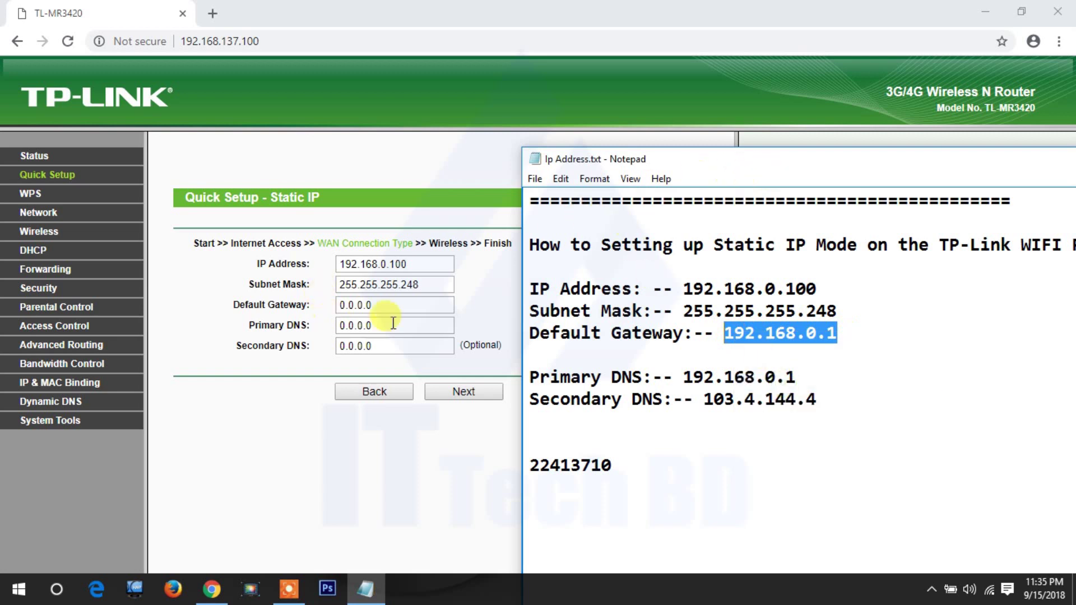
drag(397, 304, 336, 312)
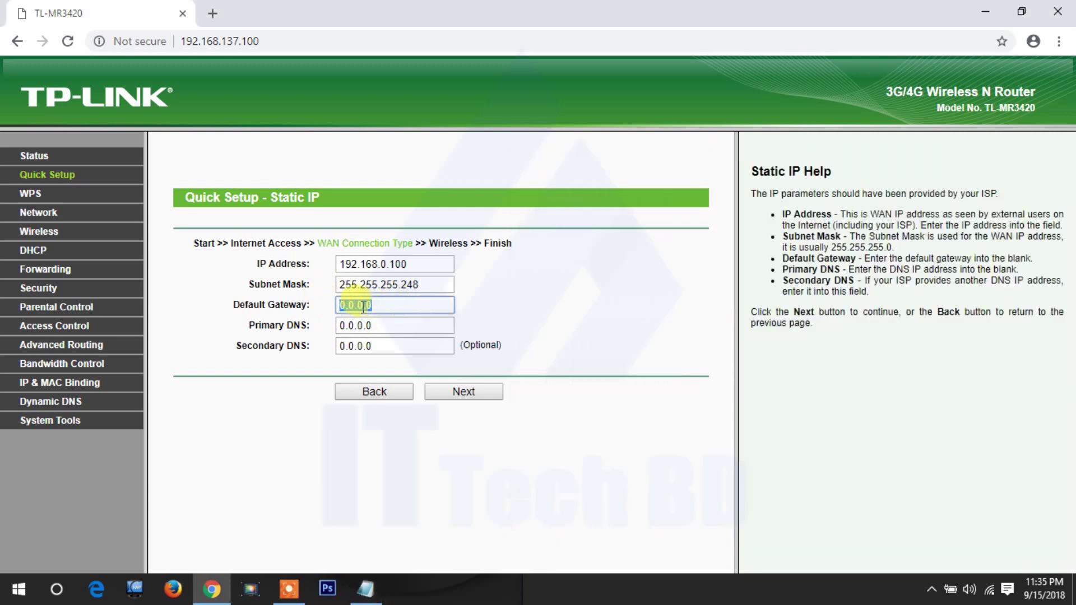
right_click(354, 305)
click(398, 357)
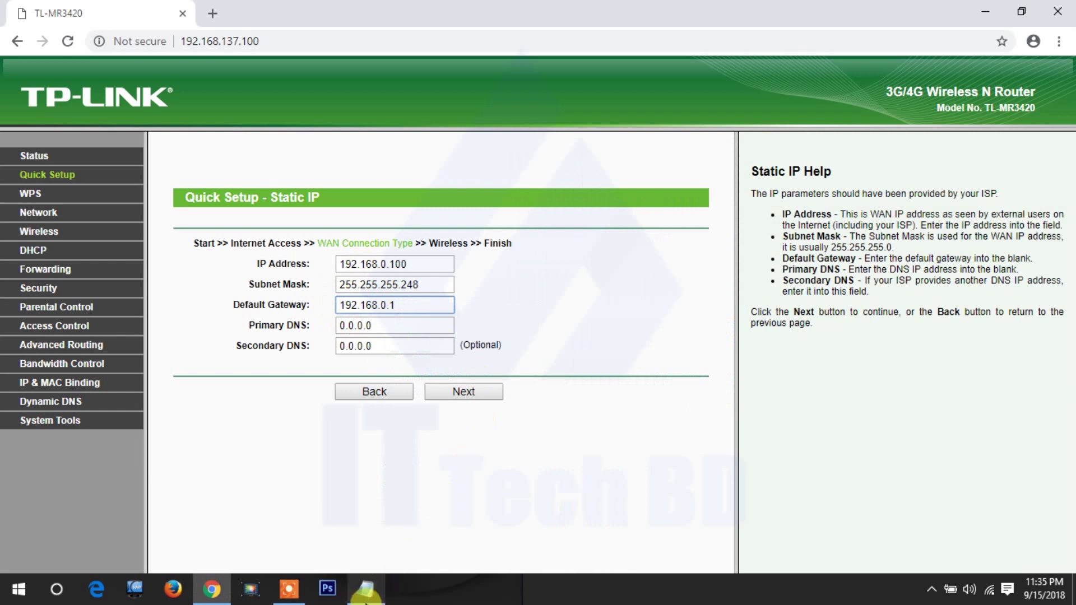
Step: Paste 192.168.0.1 from the notes as the primary DNS
click(366, 589)
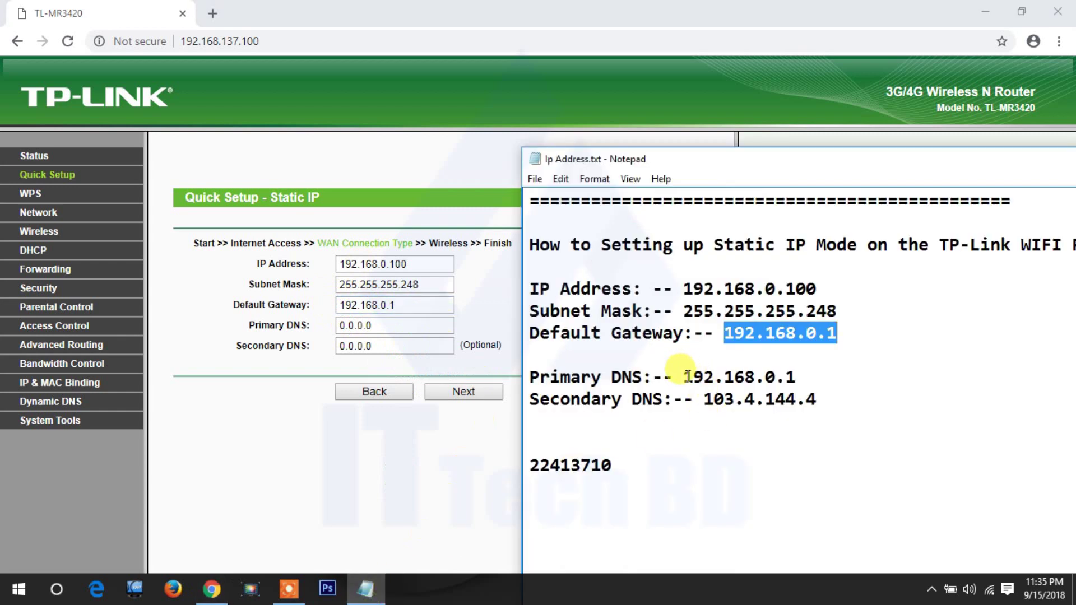
drag(684, 376, 790, 375)
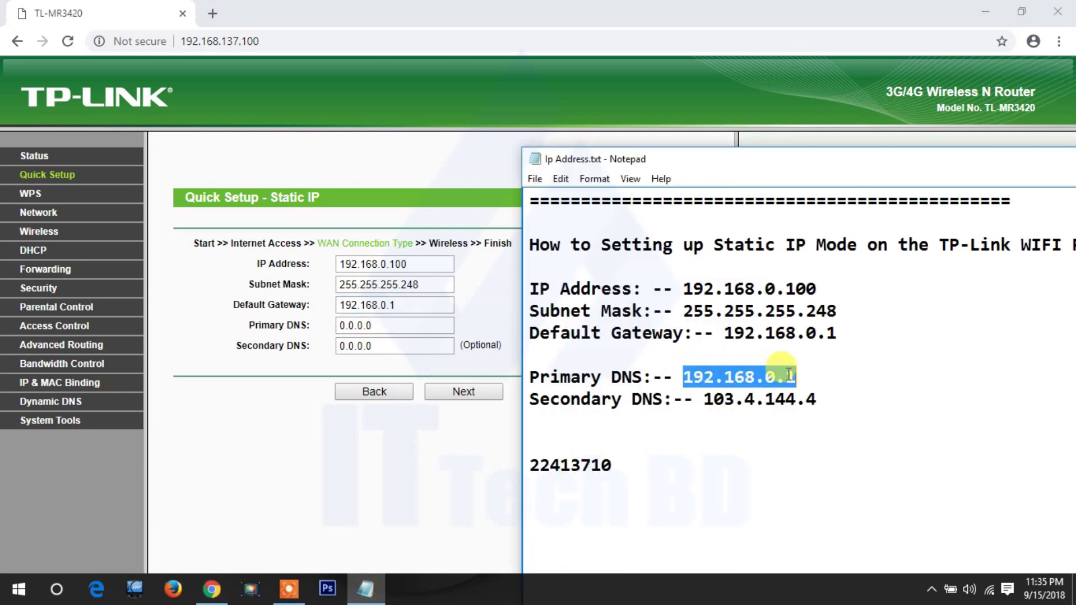
right_click(745, 376)
click(809, 210)
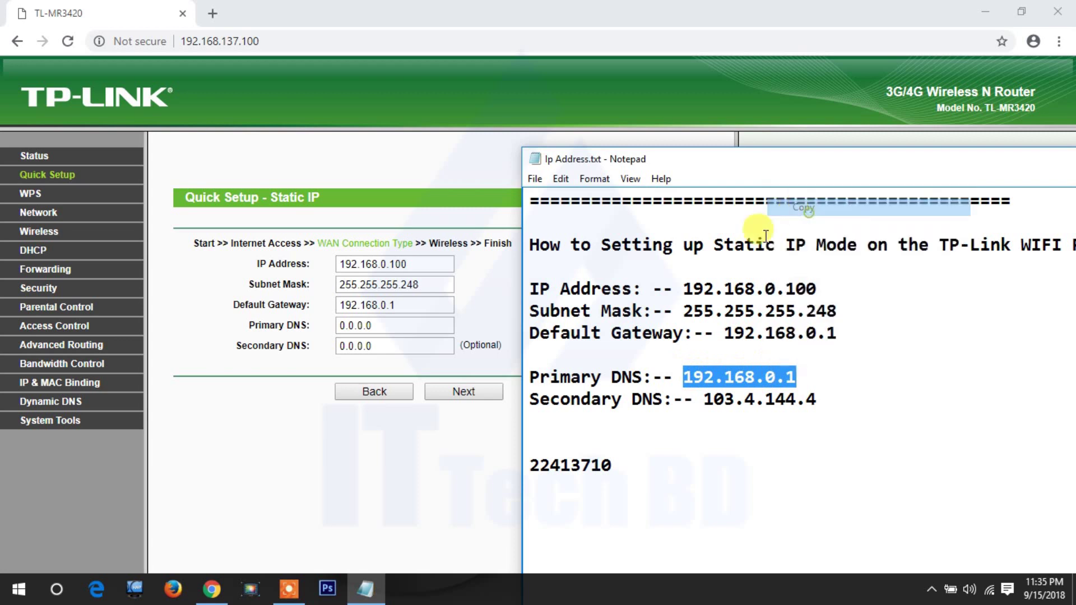
click(412, 331)
drag(412, 332, 312, 319)
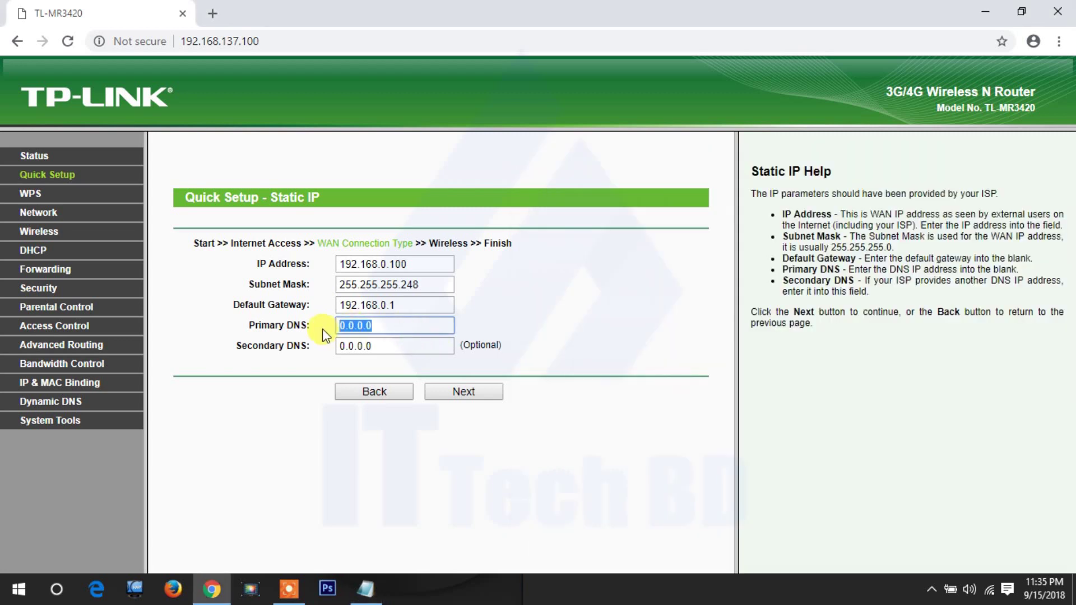
right_click(360, 323)
click(404, 373)
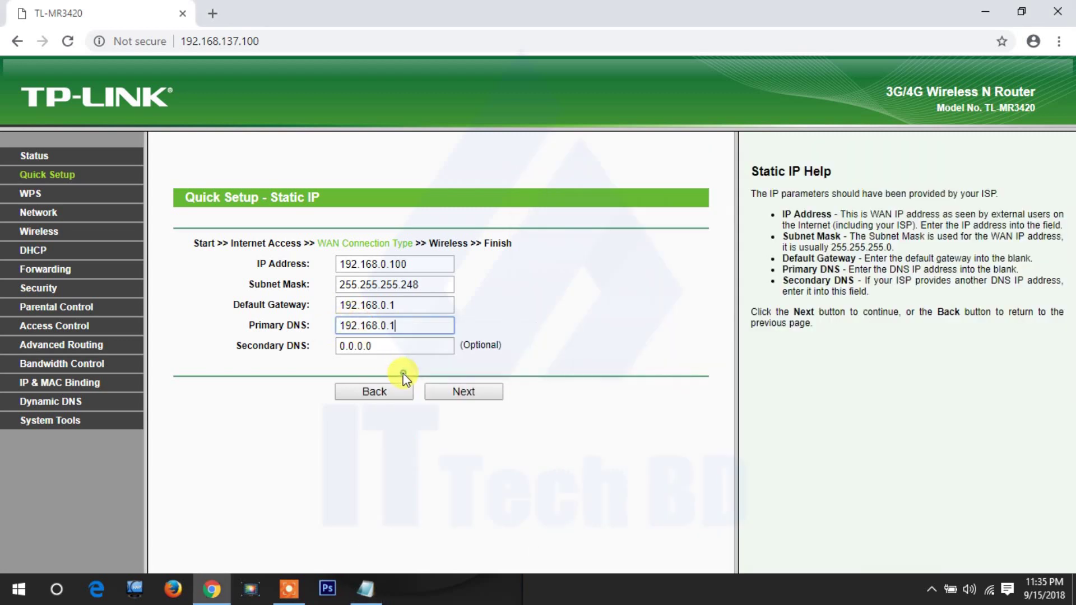
Step: Paste 103.4.144.4 from the notes as the secondary DNS
click(369, 591)
drag(704, 402, 819, 402)
right_click(771, 400)
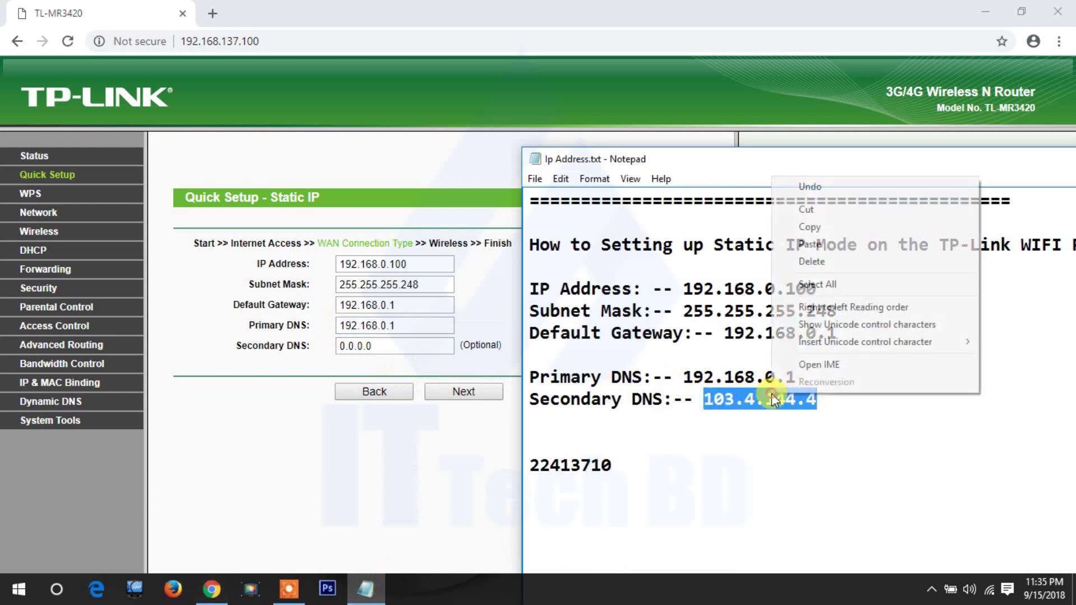
click(812, 226)
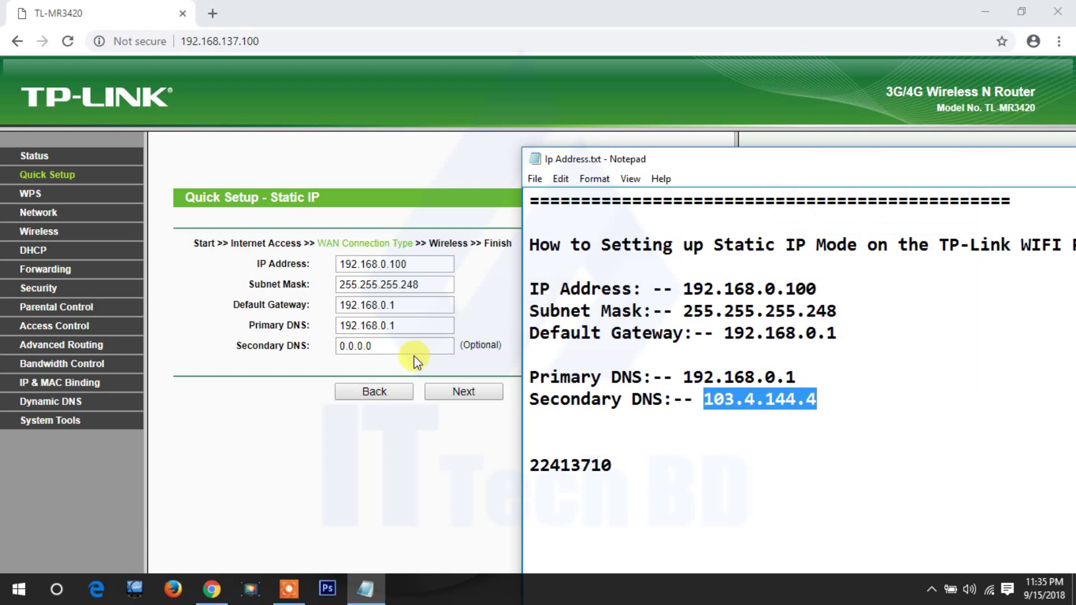
click(414, 354)
drag(408, 348, 321, 356)
right_click(367, 342)
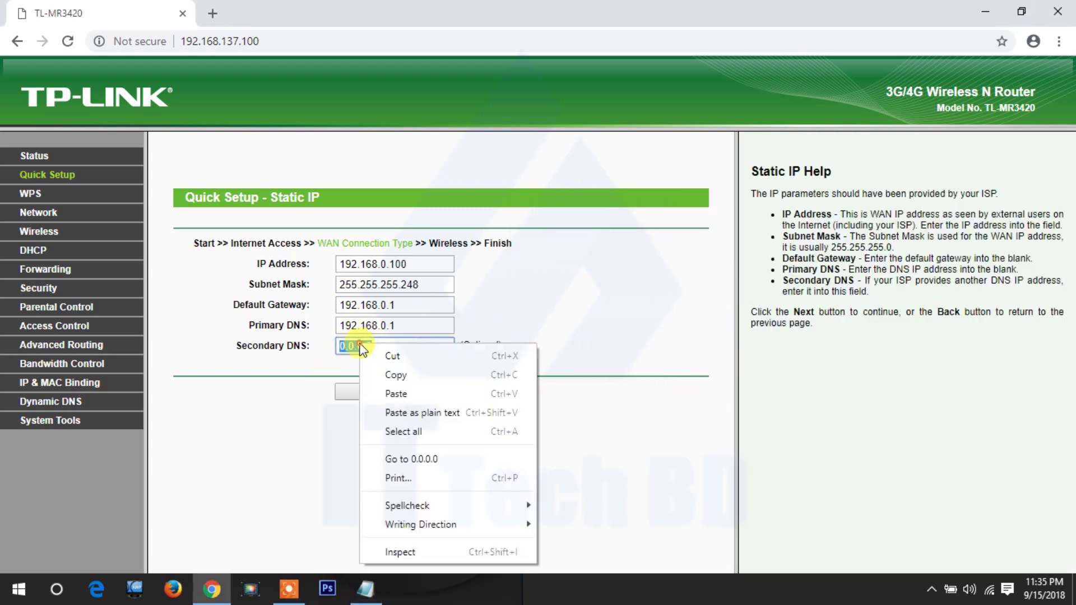
click(370, 395)
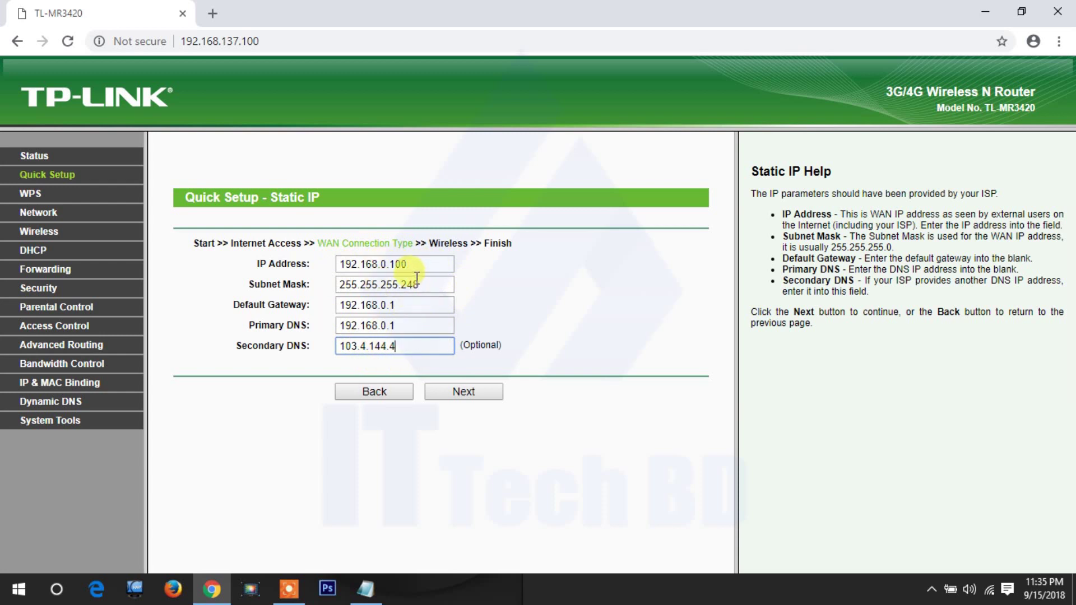
Step: Submit the static IP settings and replace SSID TP-LINK_7194D2 with ittechbd
click(474, 391)
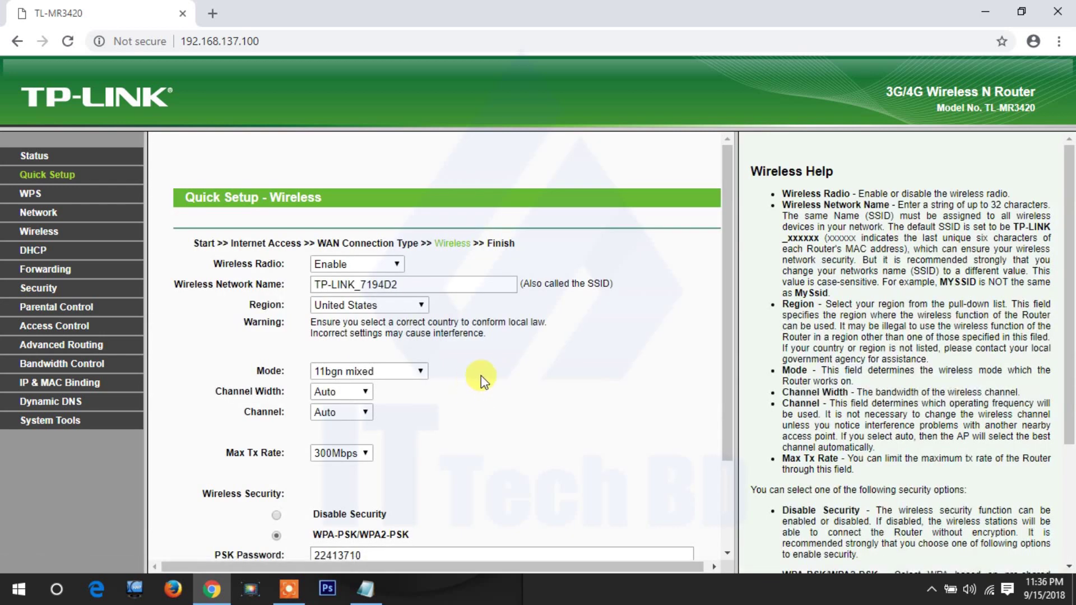
scroll(481, 363, down, 1)
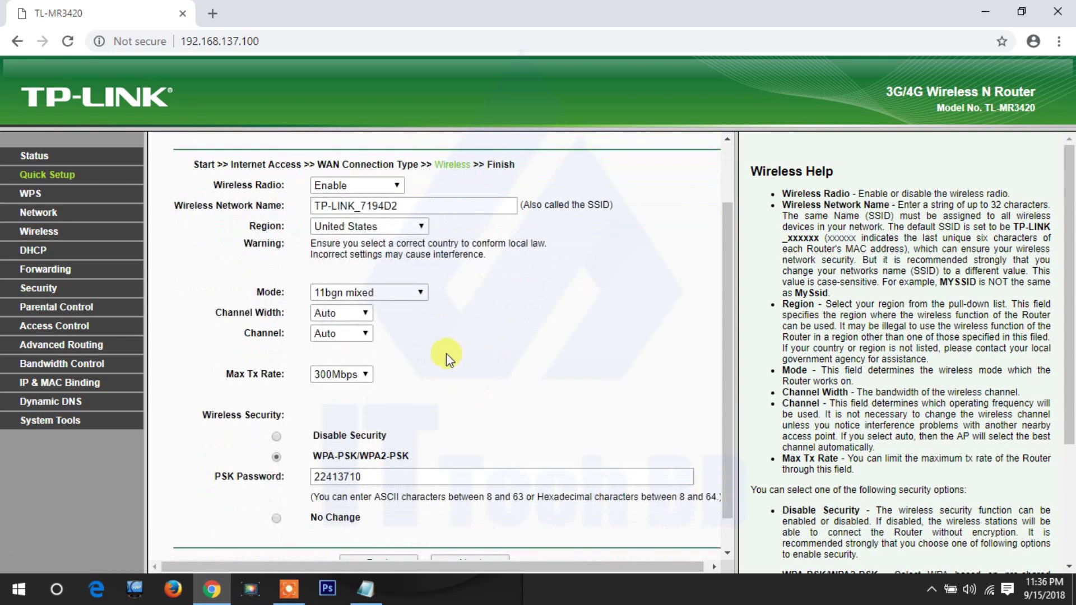
scroll(342, 313, up, 1)
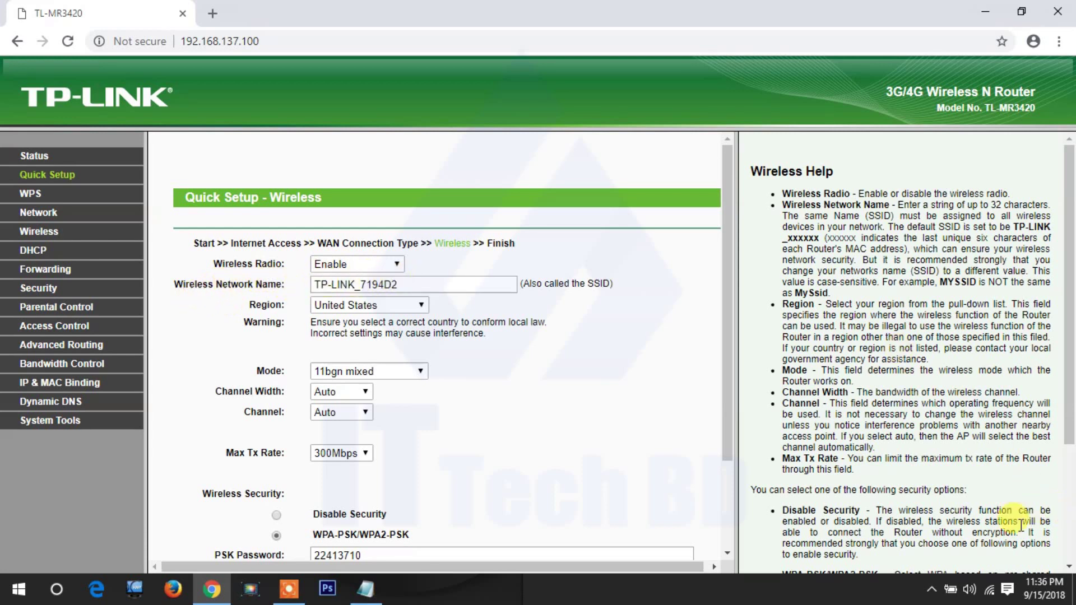
click(989, 593)
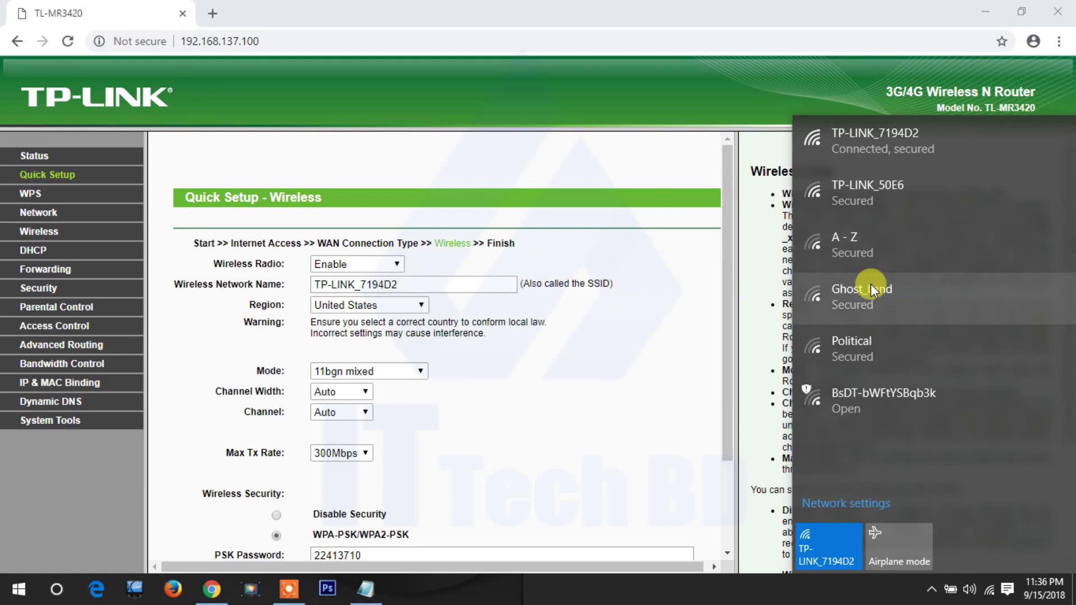
click(412, 288)
drag(413, 283, 304, 286)
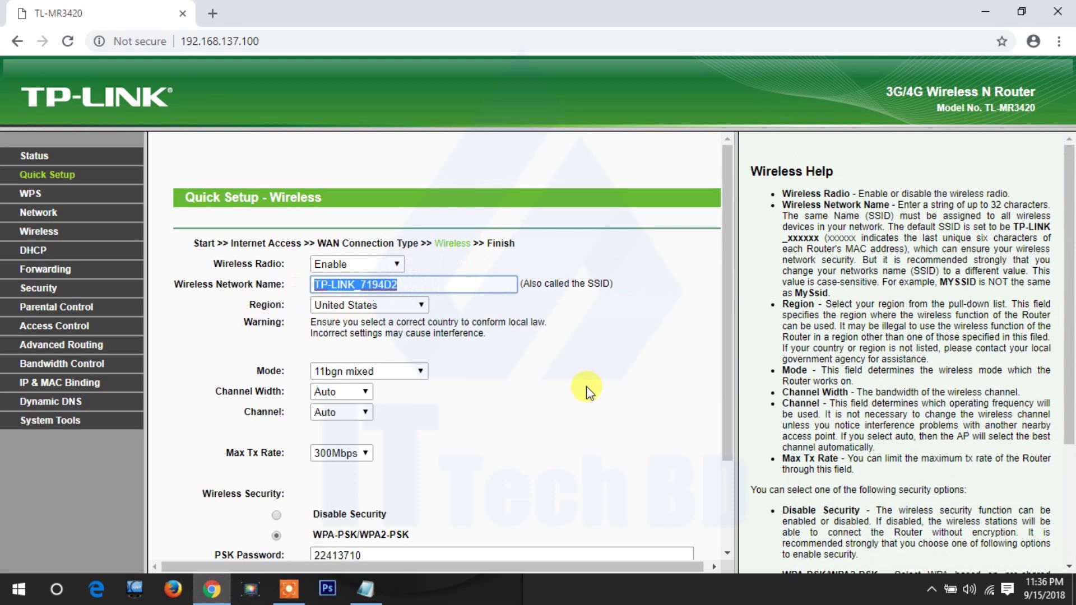
text(ittechbd)
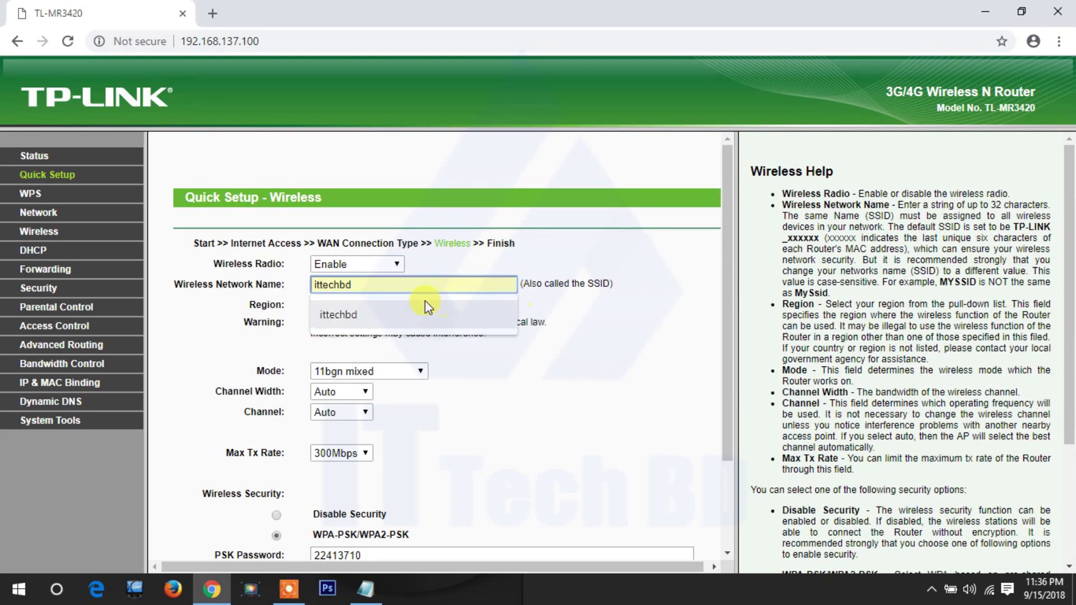
click(371, 317)
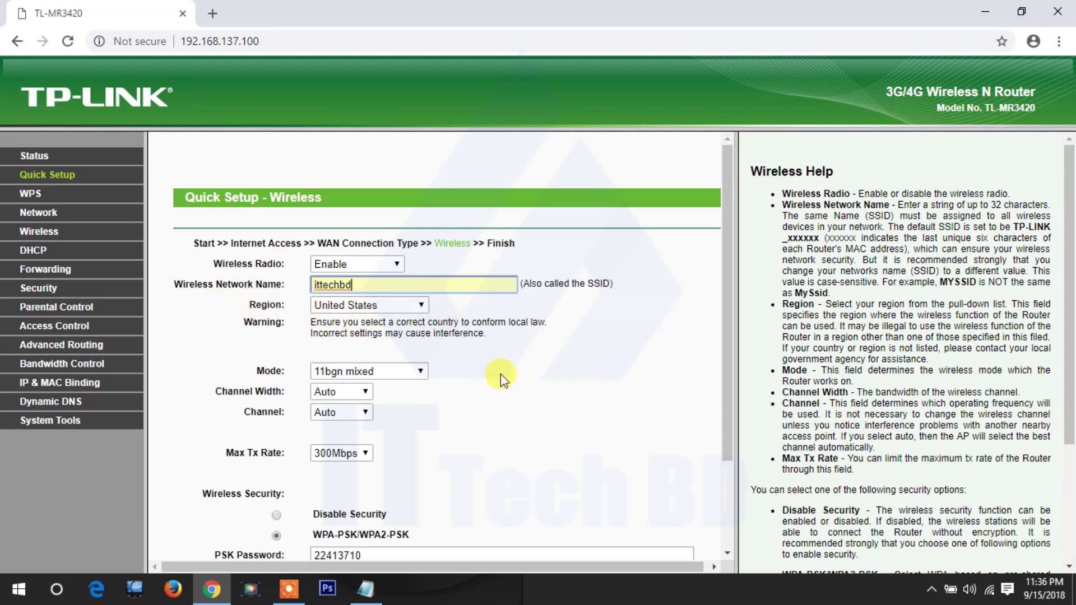
scroll(500, 373, down, 1)
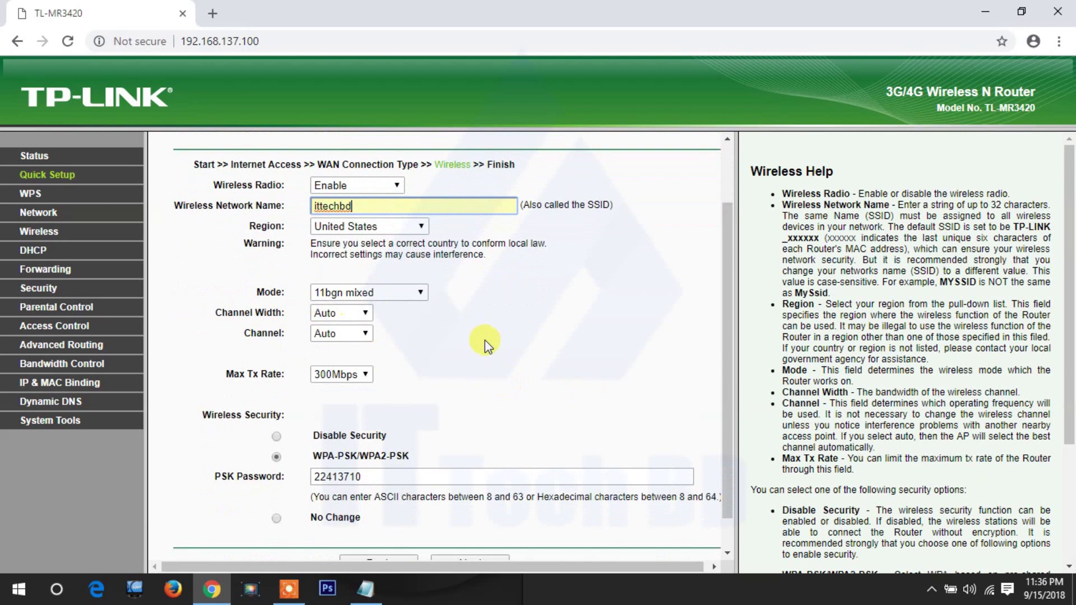
scroll(483, 341, down, 1)
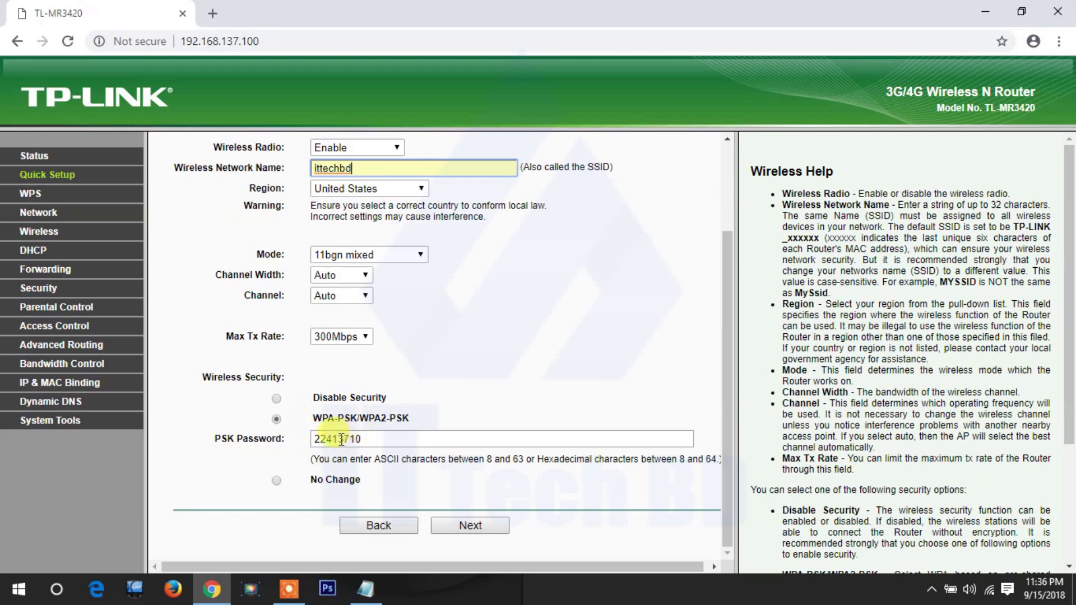
Step: Begin editing the wireless password field
click(368, 439)
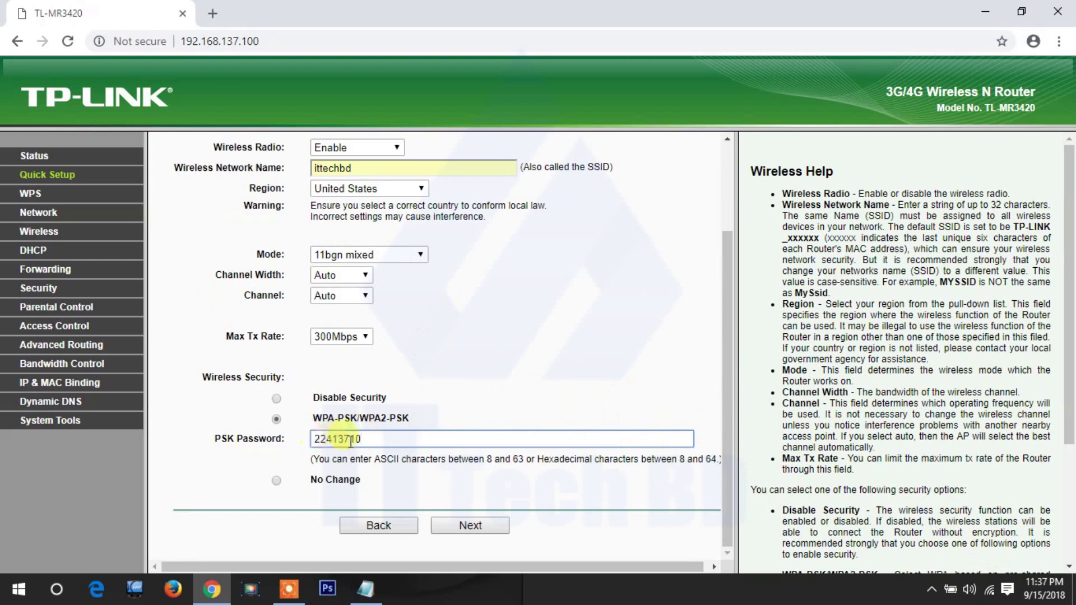
click(366, 438)
drag(367, 438, 339, 439)
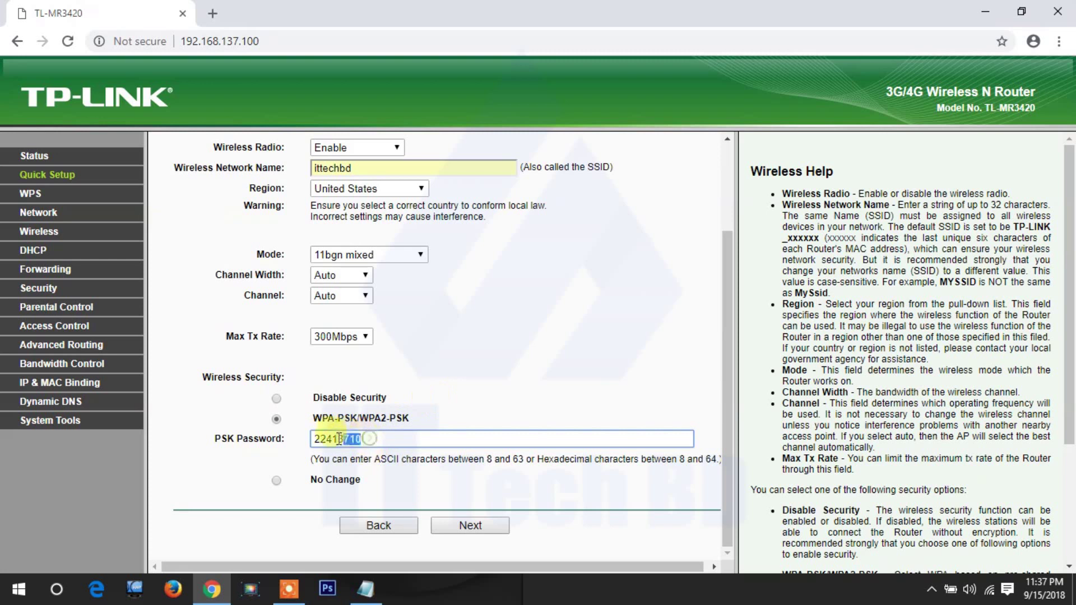
click(371, 436)
drag(373, 437, 304, 437)
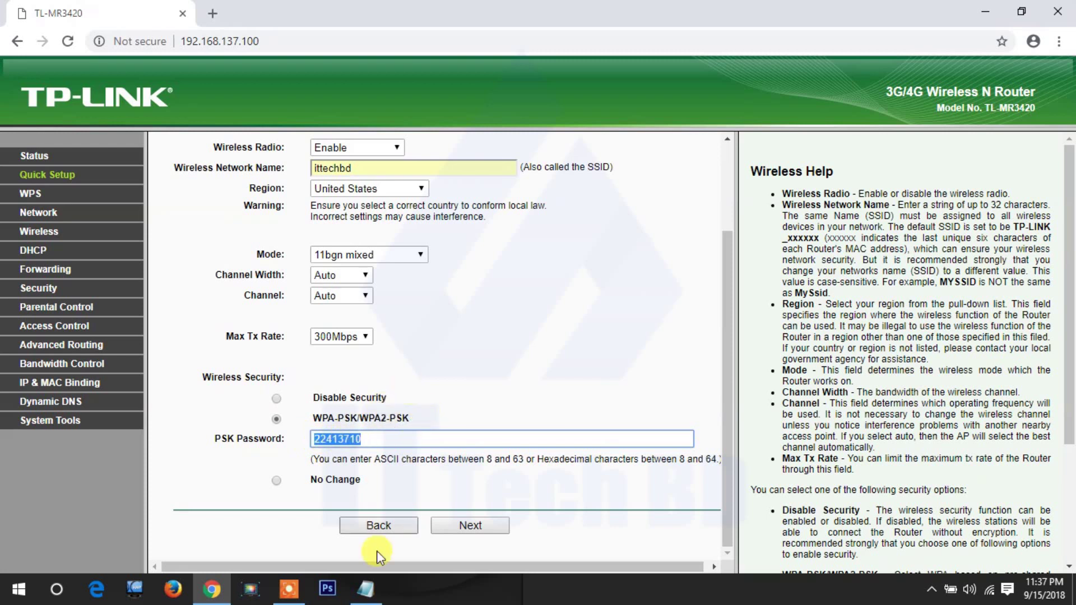
click(365, 588)
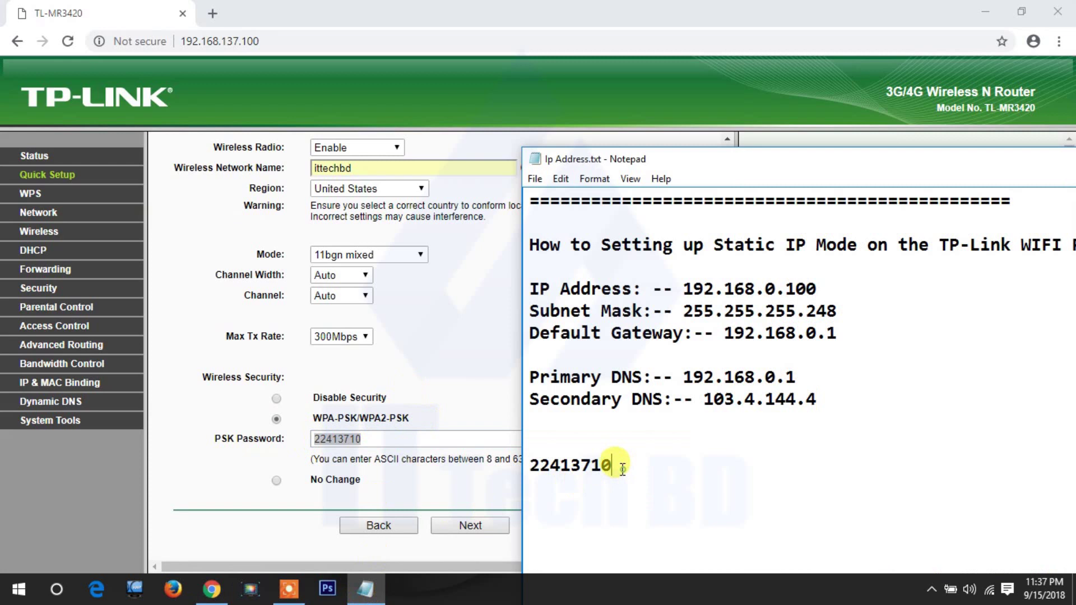
drag(619, 464, 531, 465)
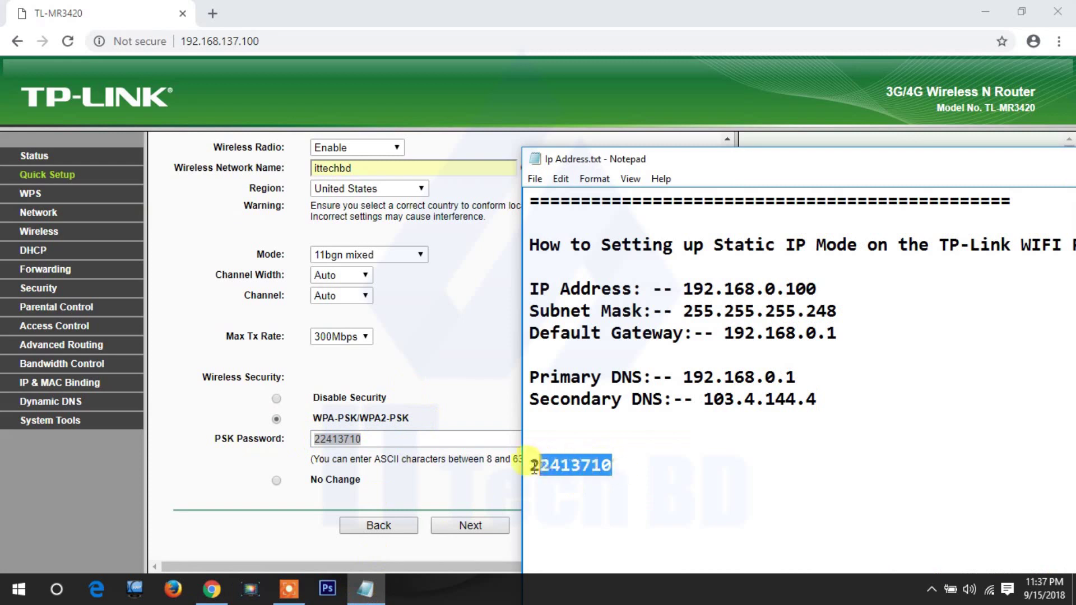
click(615, 468)
click(535, 180)
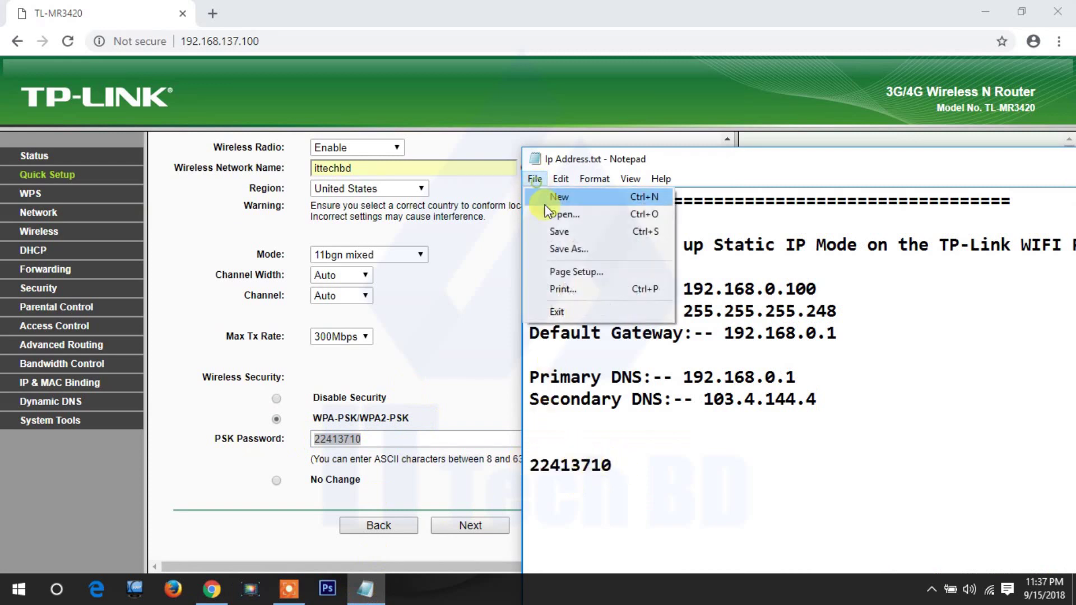
click(559, 233)
drag(783, 164, 556, 195)
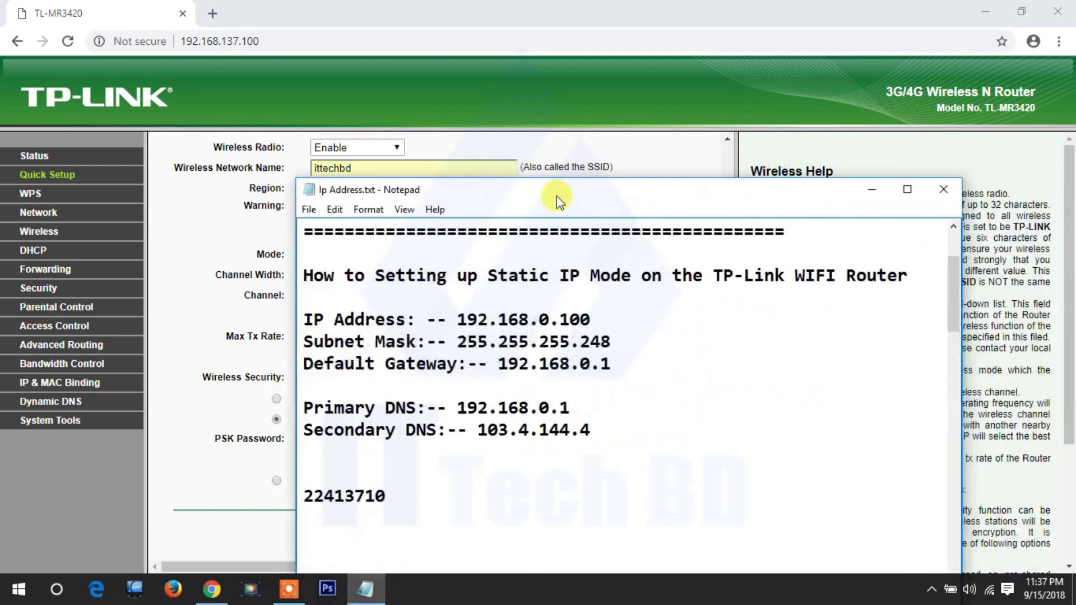
click(872, 189)
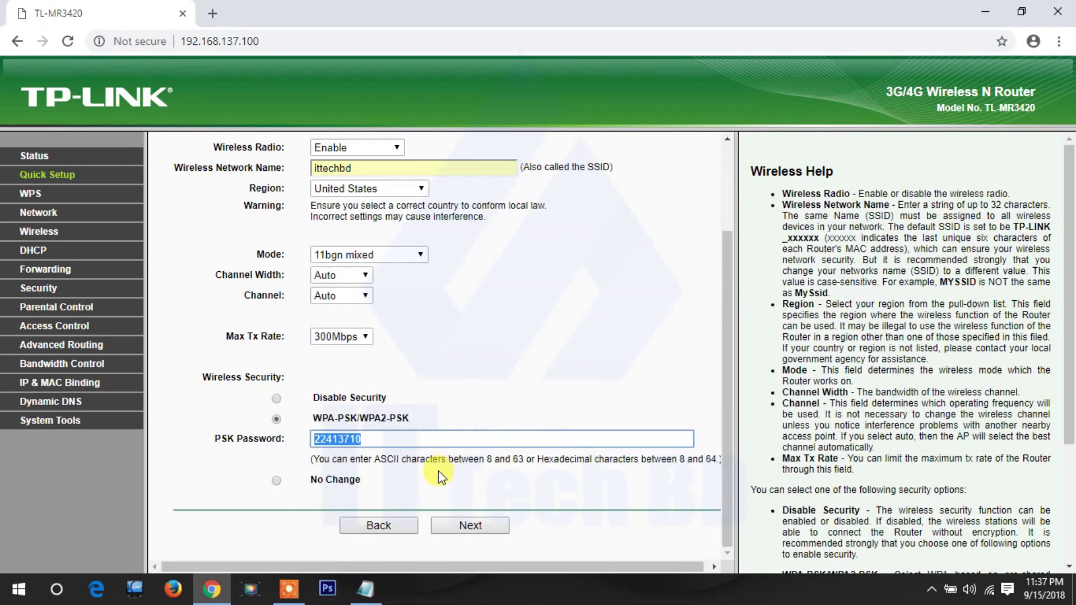
click(438, 471)
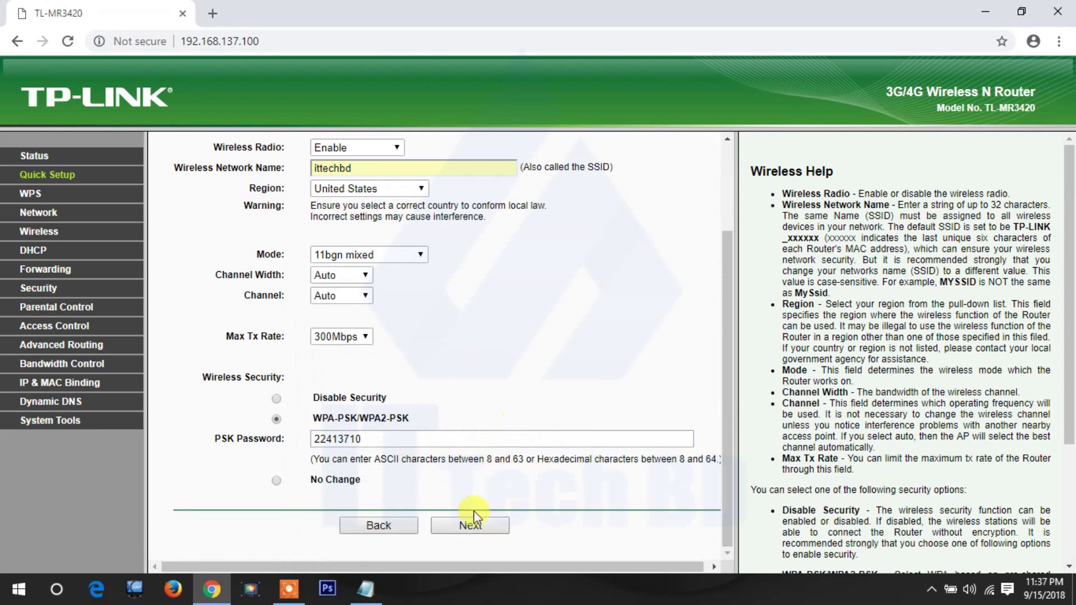
click(467, 526)
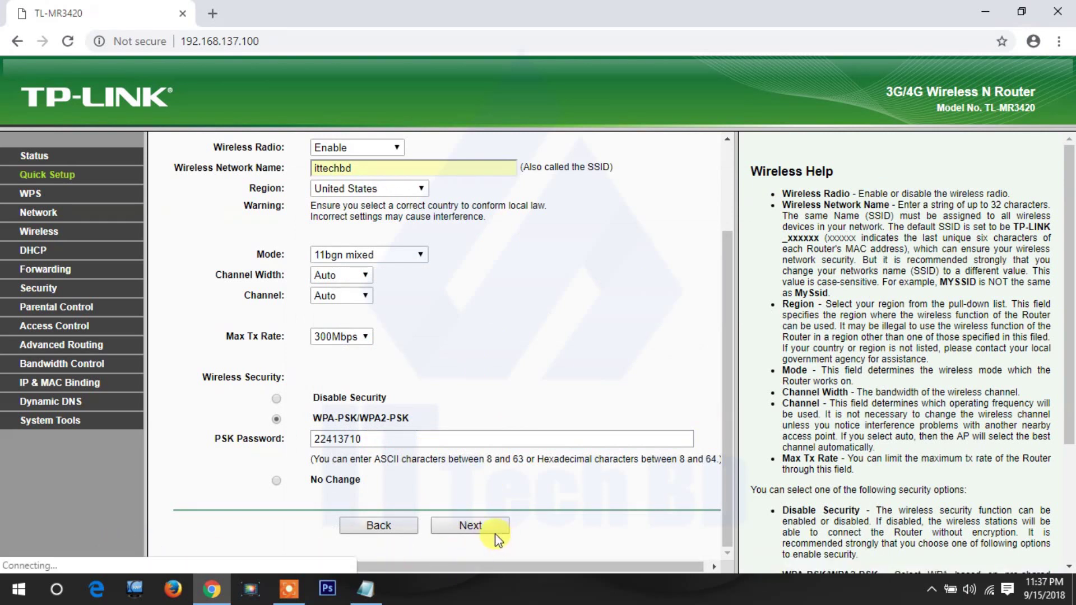
click(473, 528)
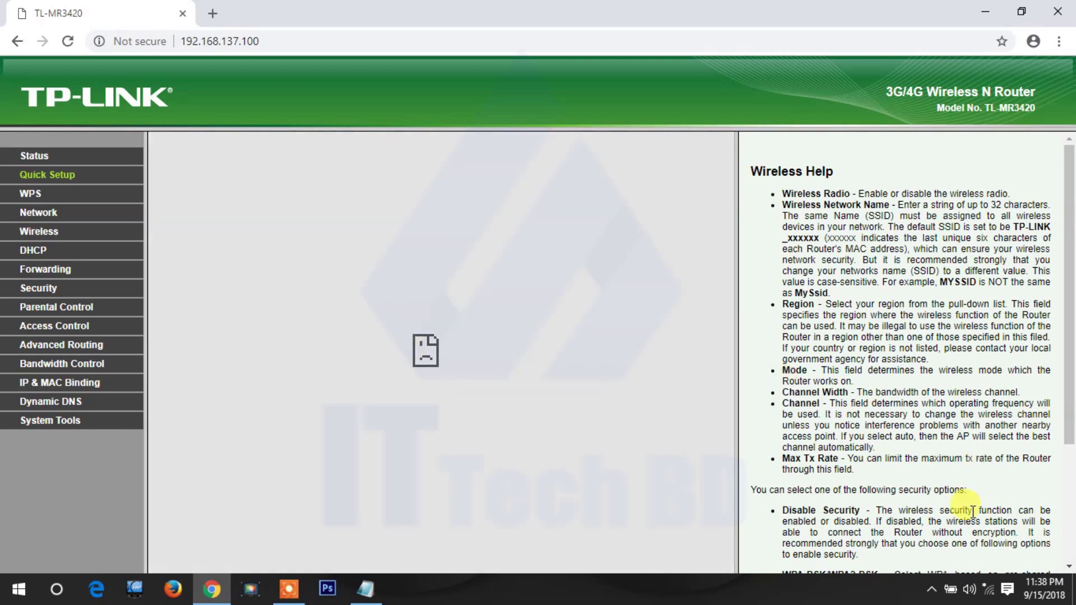
click(988, 595)
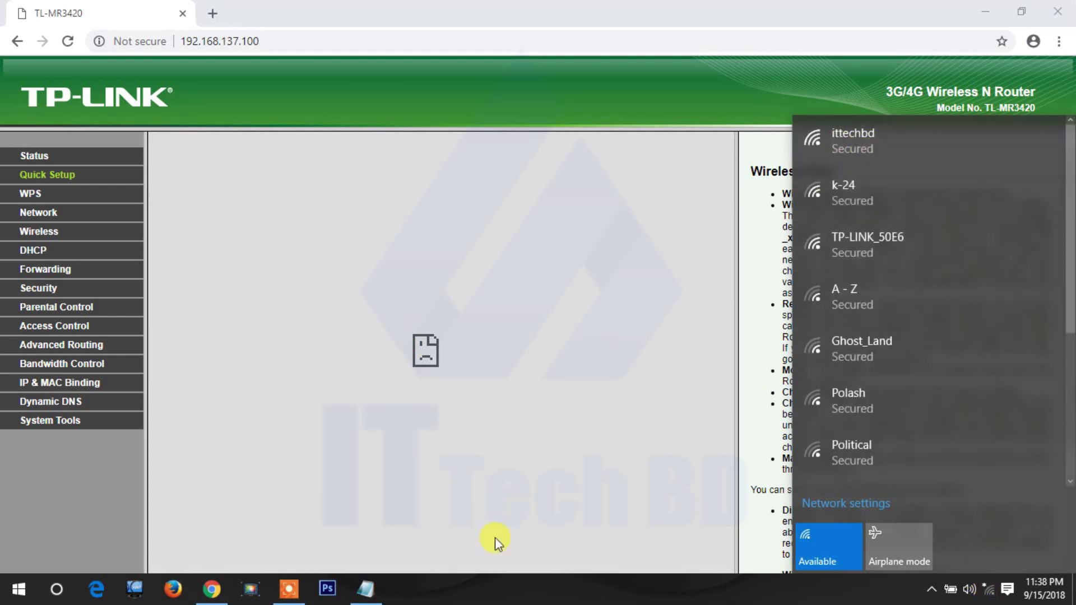
click(364, 588)
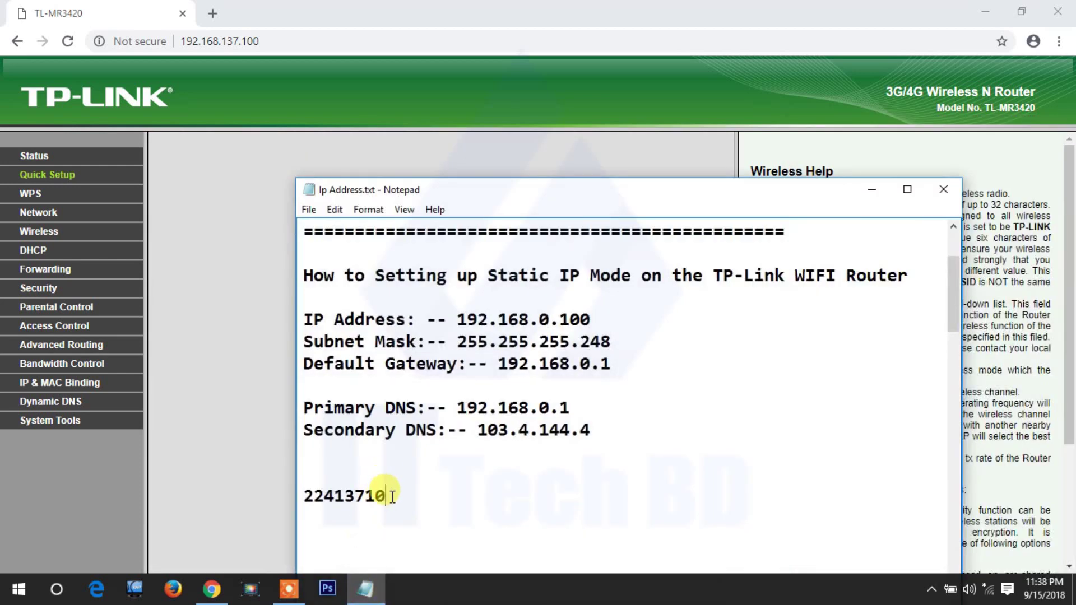
drag(387, 497, 301, 497)
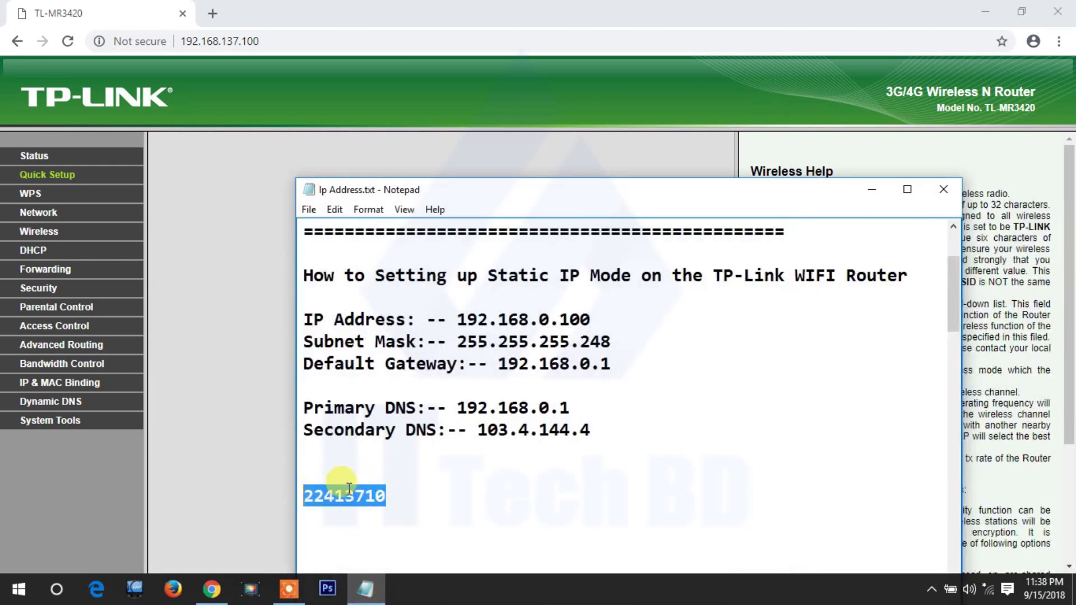
right_click(348, 496)
click(388, 333)
click(865, 193)
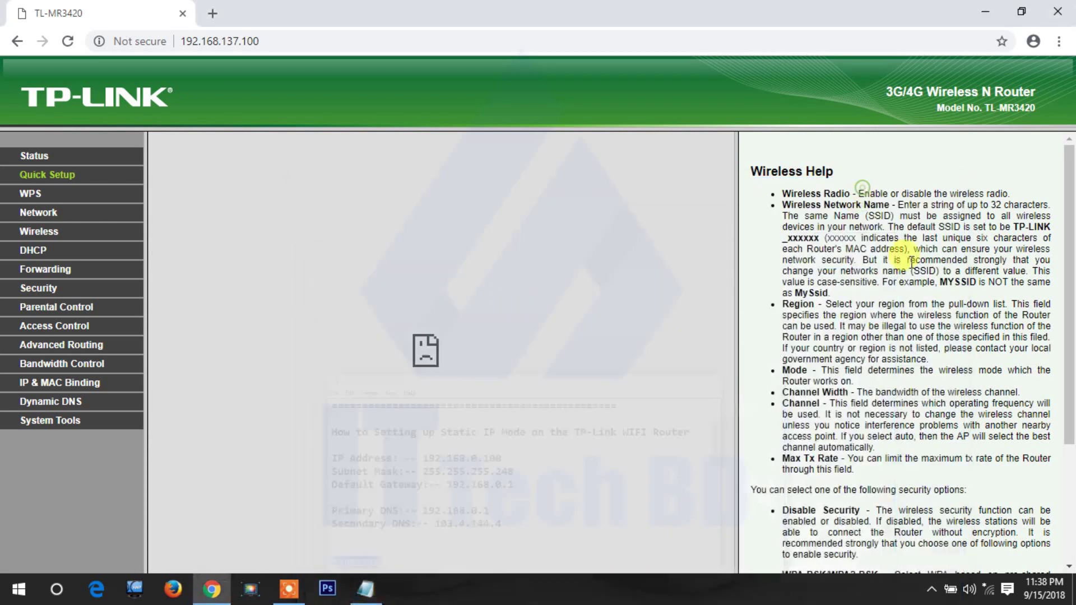
Step: Connect the PC to ittechbd with the pasted key and reload the router Status page
click(987, 590)
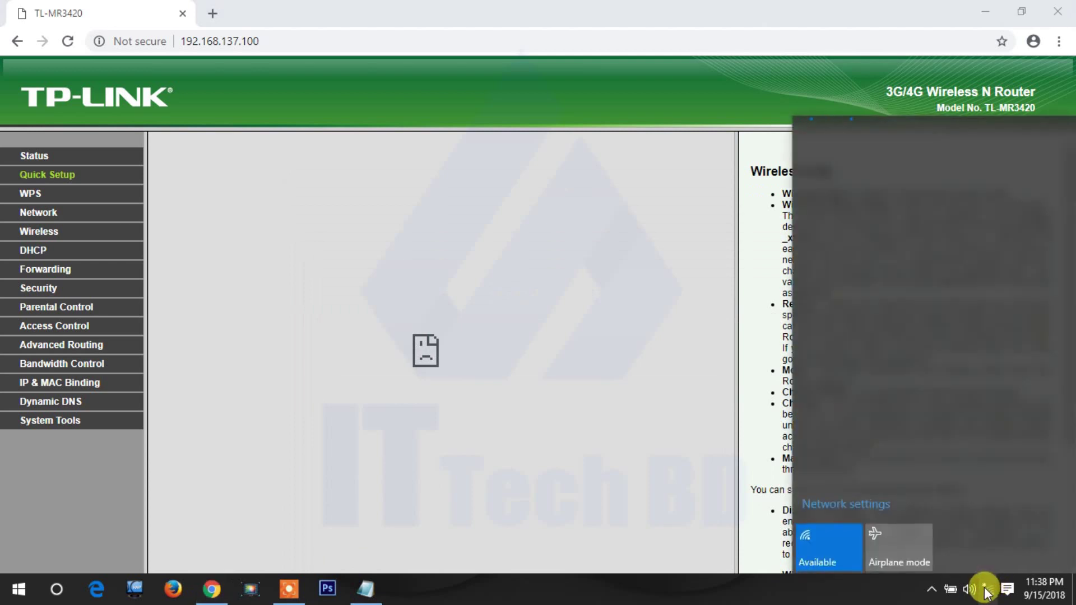
click(862, 144)
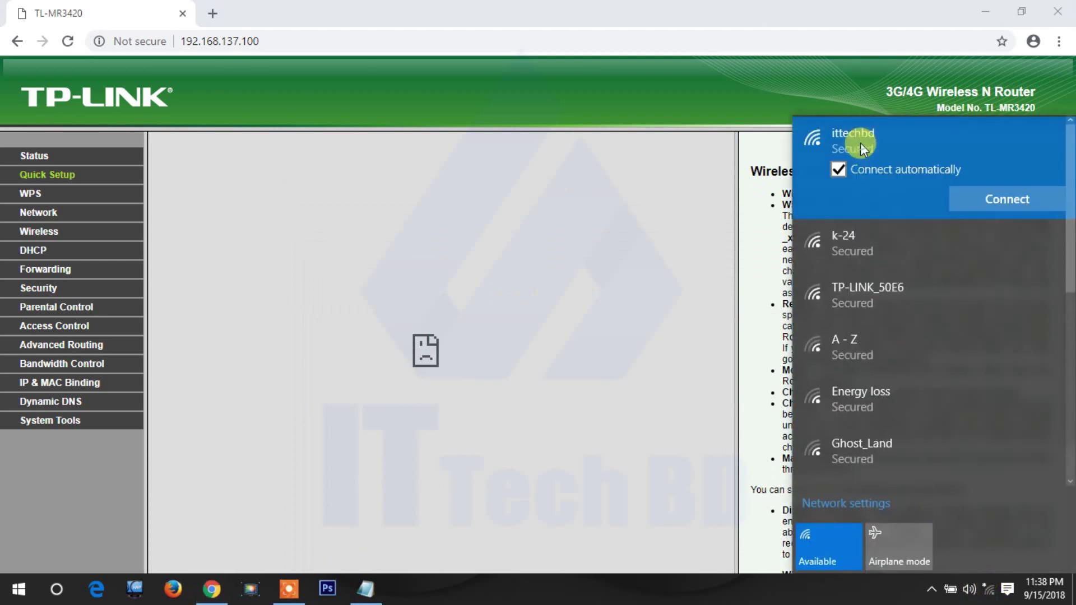
click(1001, 199)
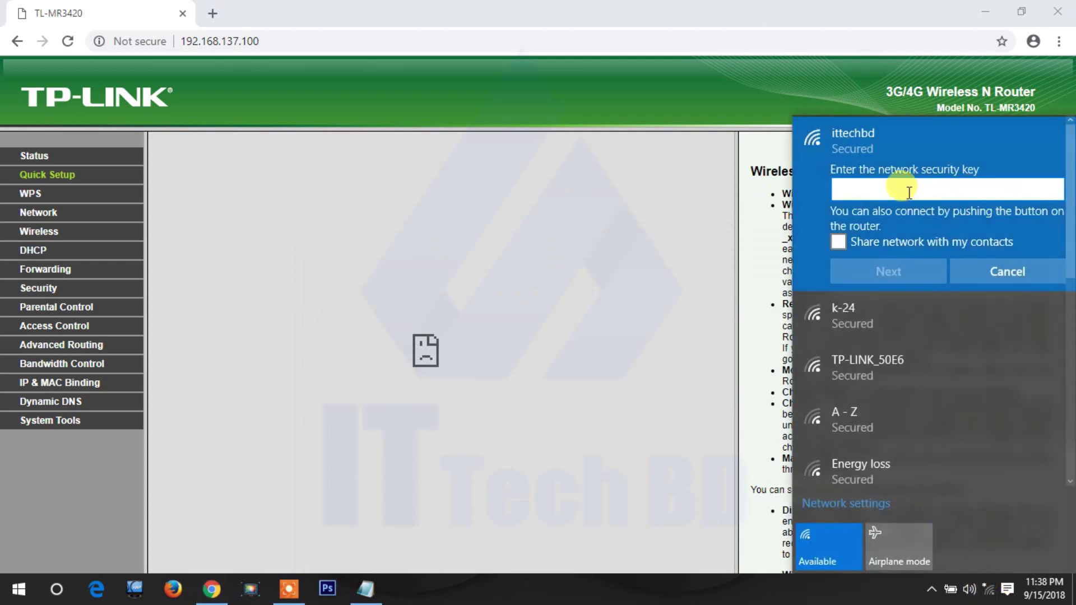
right_click(877, 192)
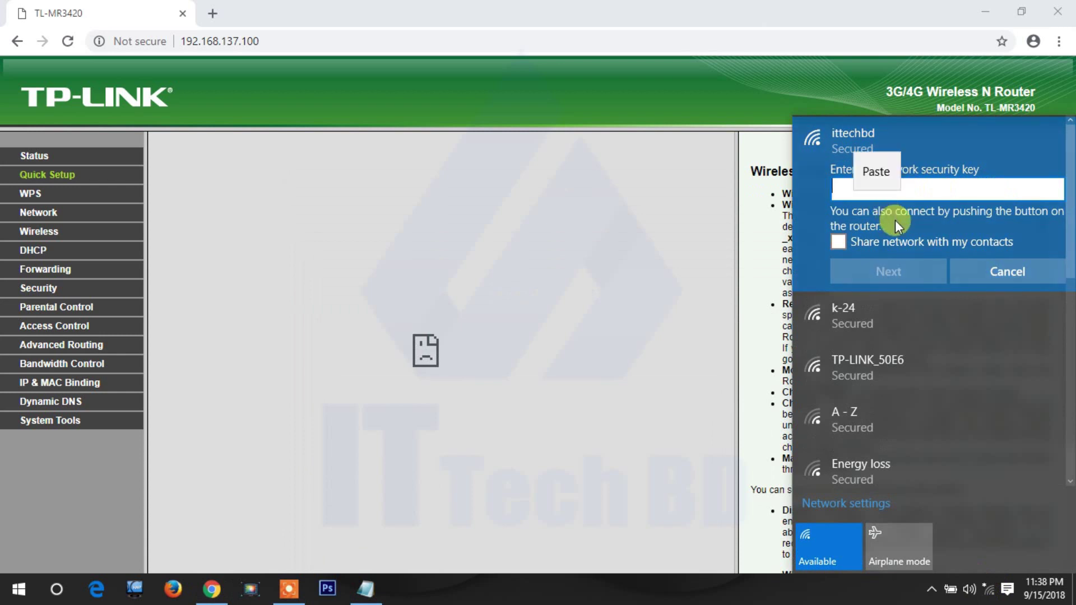
click(884, 171)
click(925, 269)
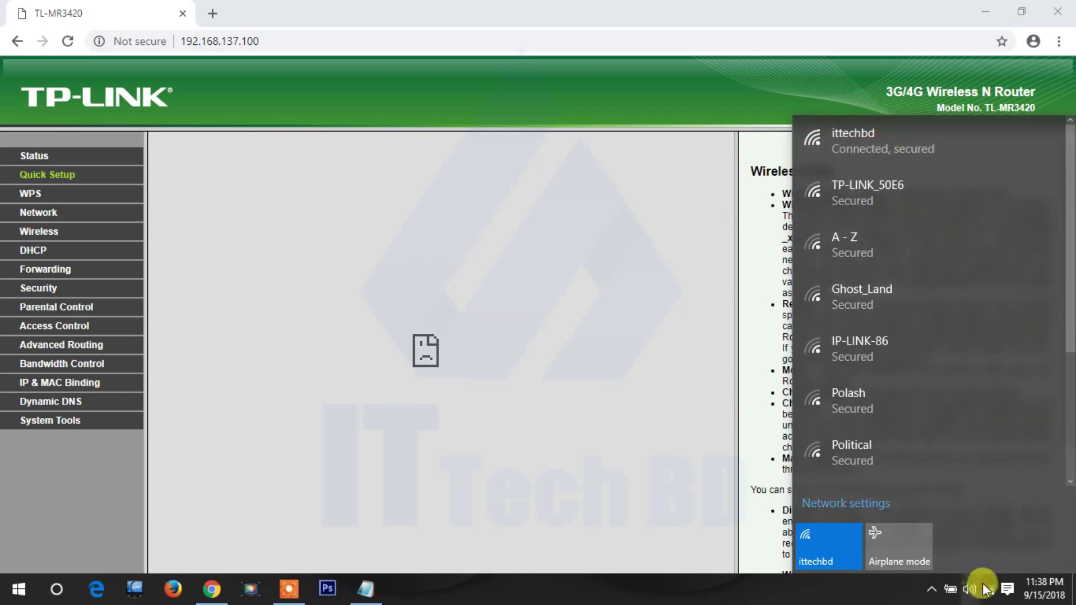
click(68, 42)
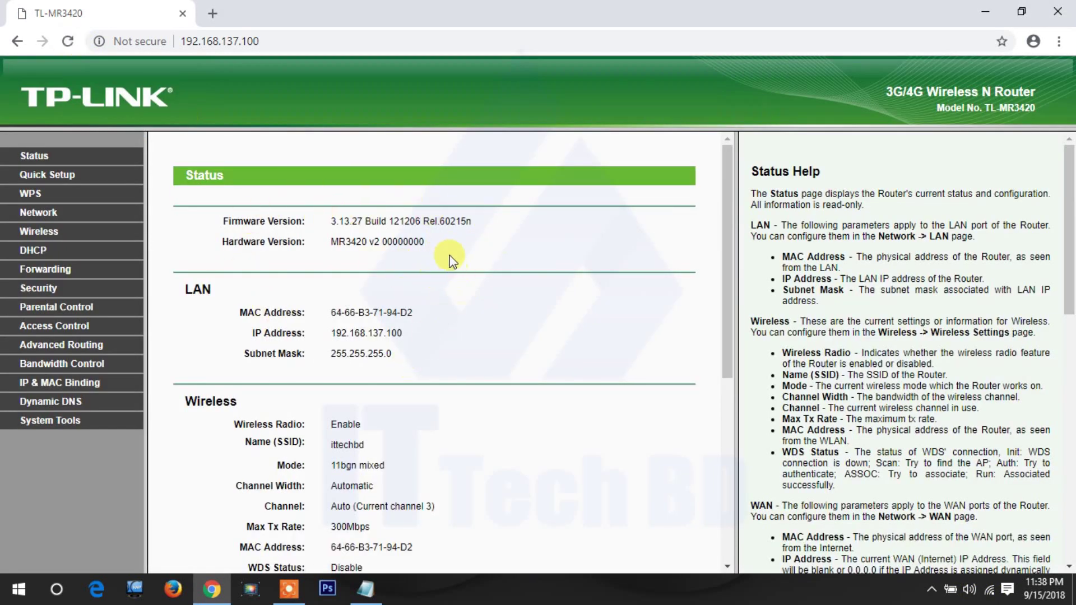
scroll(421, 295, down, 2)
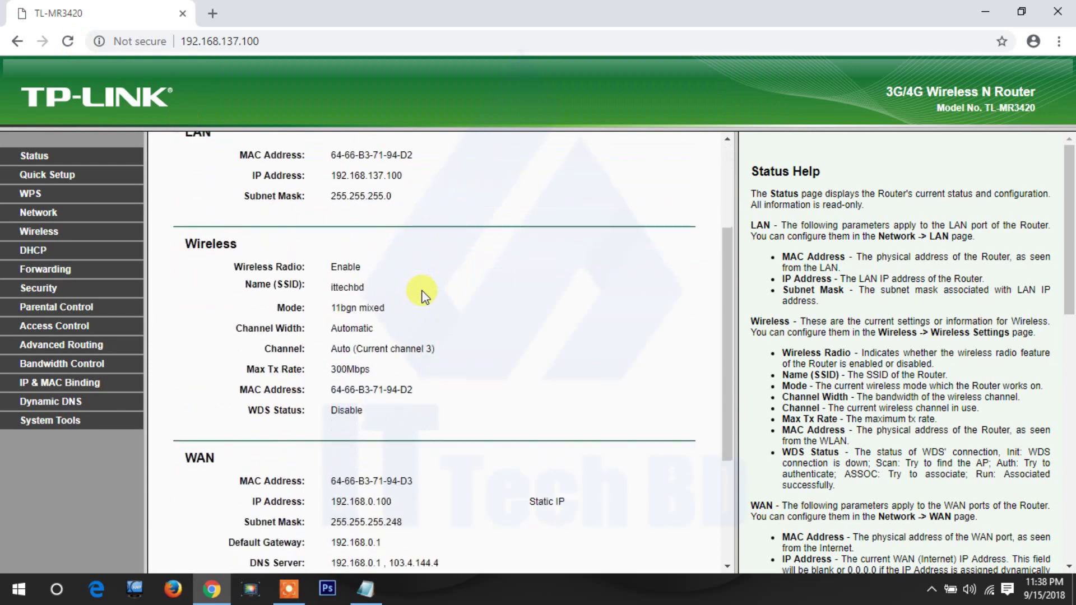
scroll(422, 294, down, 2)
scroll(422, 294, down, 1)
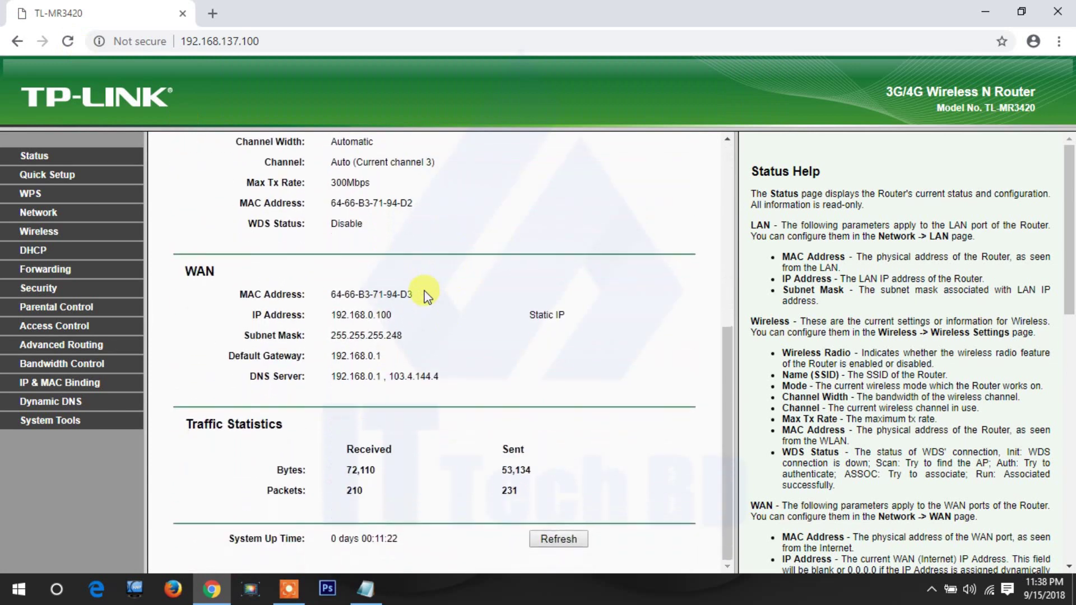
scroll(362, 341, up, 2)
scroll(361, 340, up, 1)
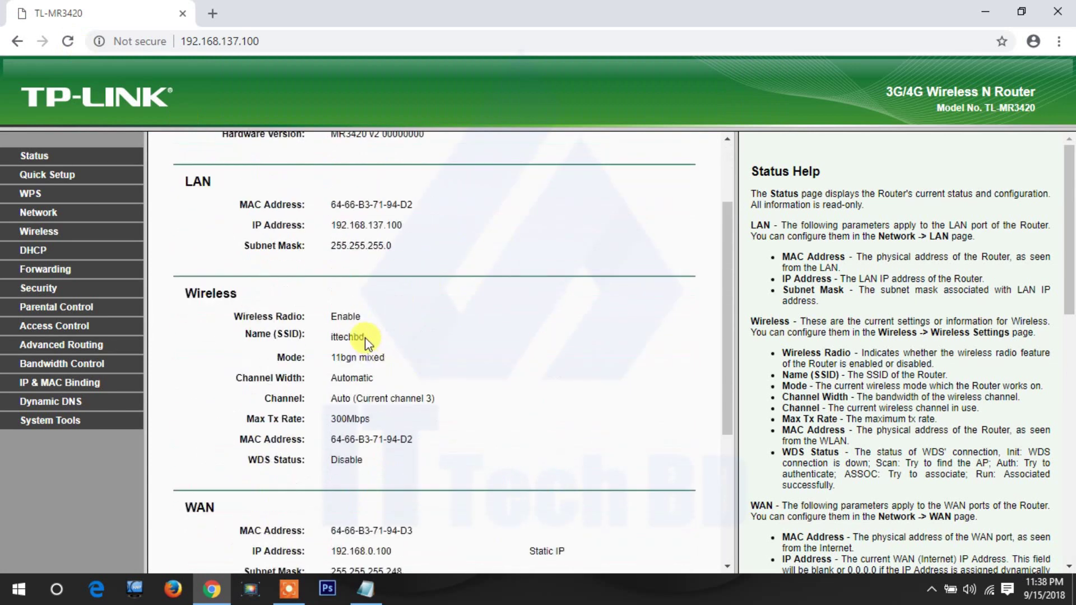
scroll(313, 288, up, 1)
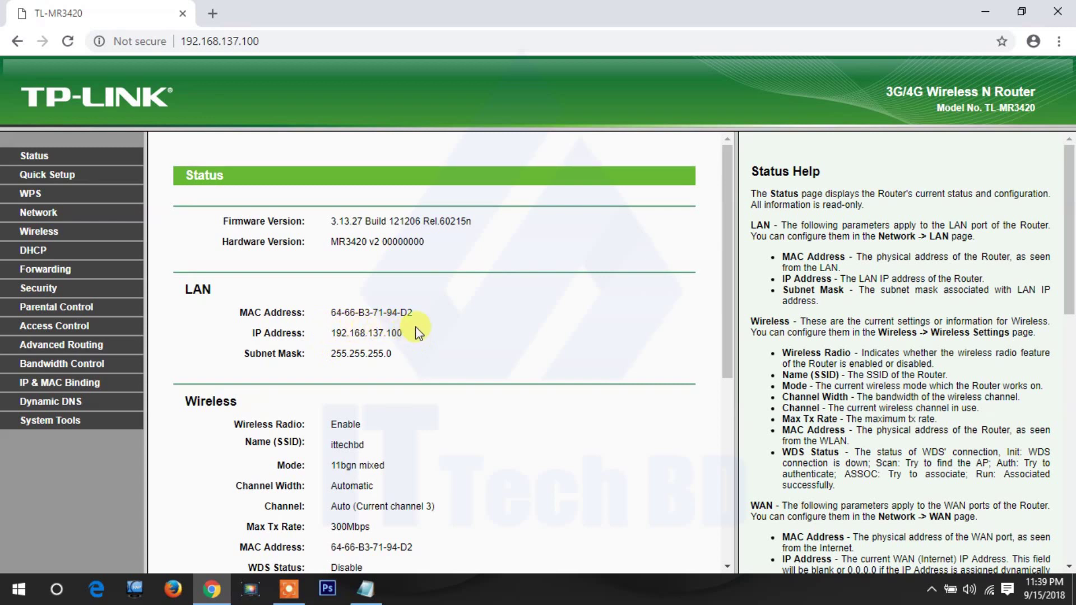
scroll(416, 326, down, 1)
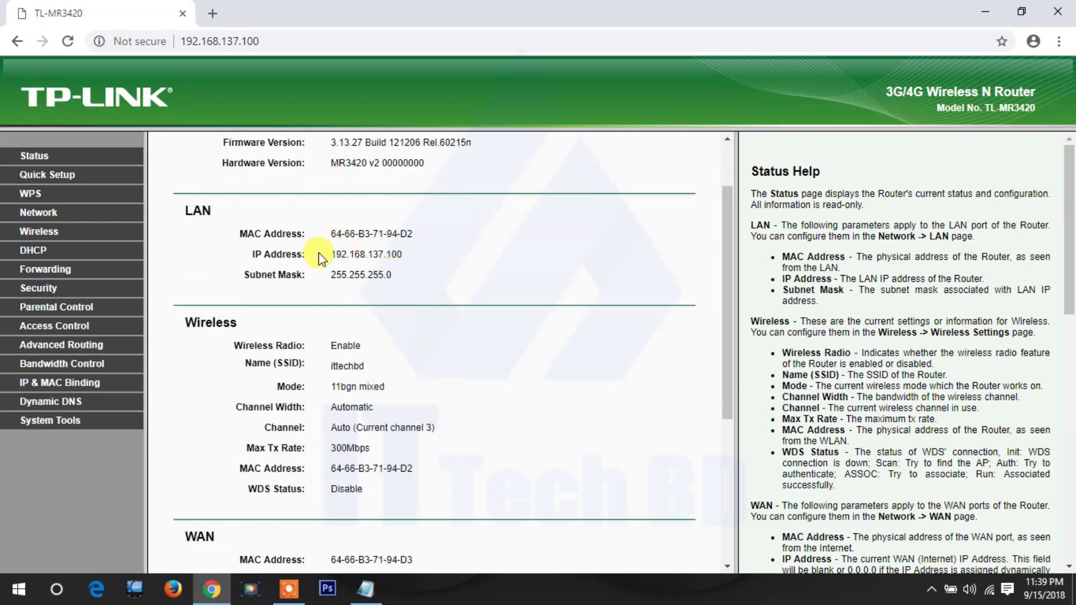
scroll(381, 254, up, 1)
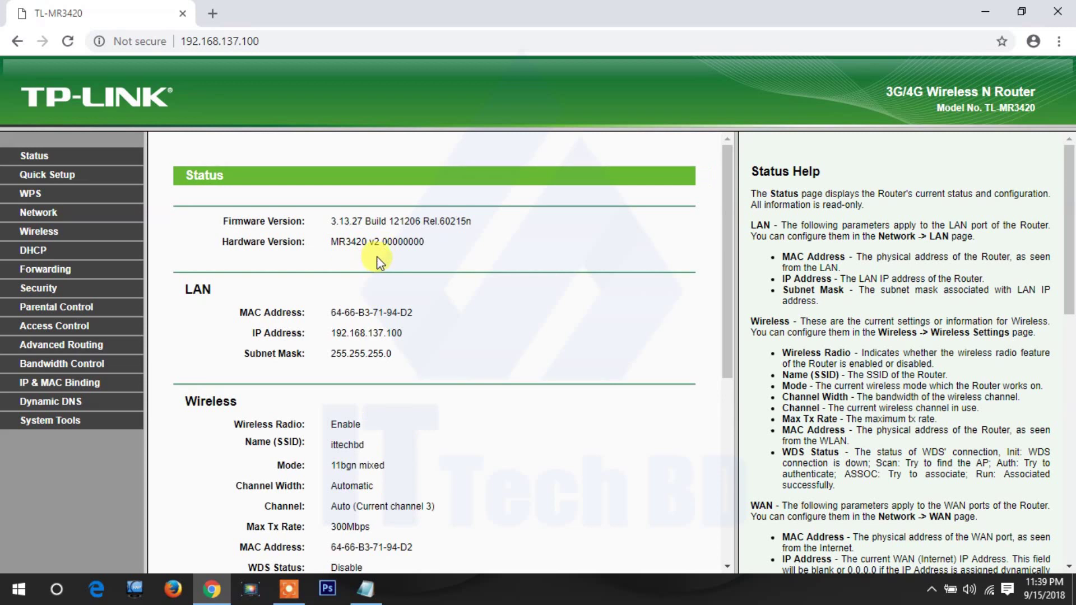
scroll(377, 256, down, 1)
scroll(362, 267, down, 1)
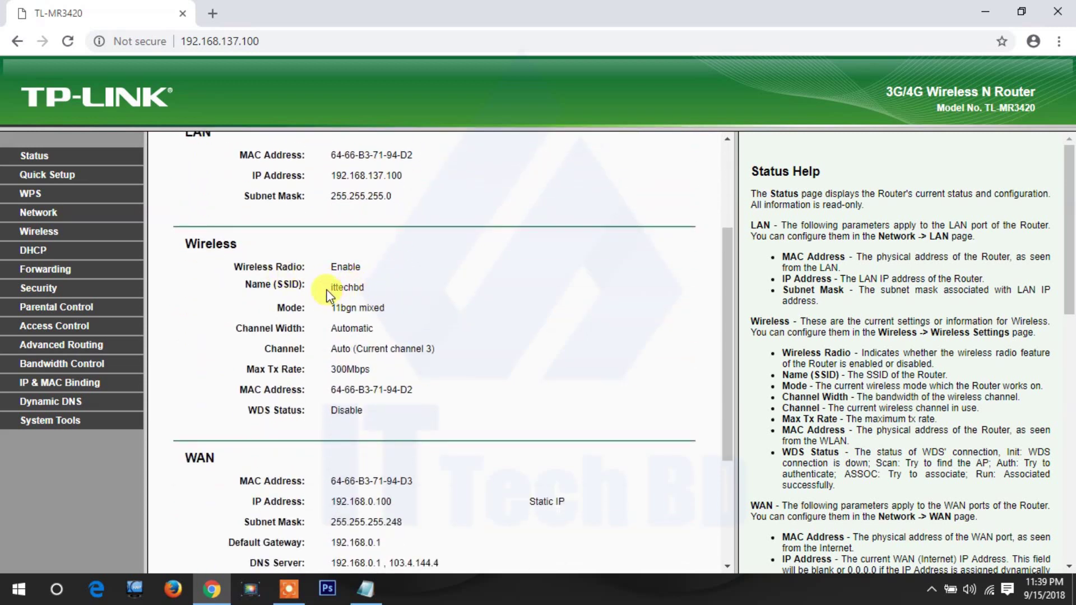
scroll(453, 353, down, 2)
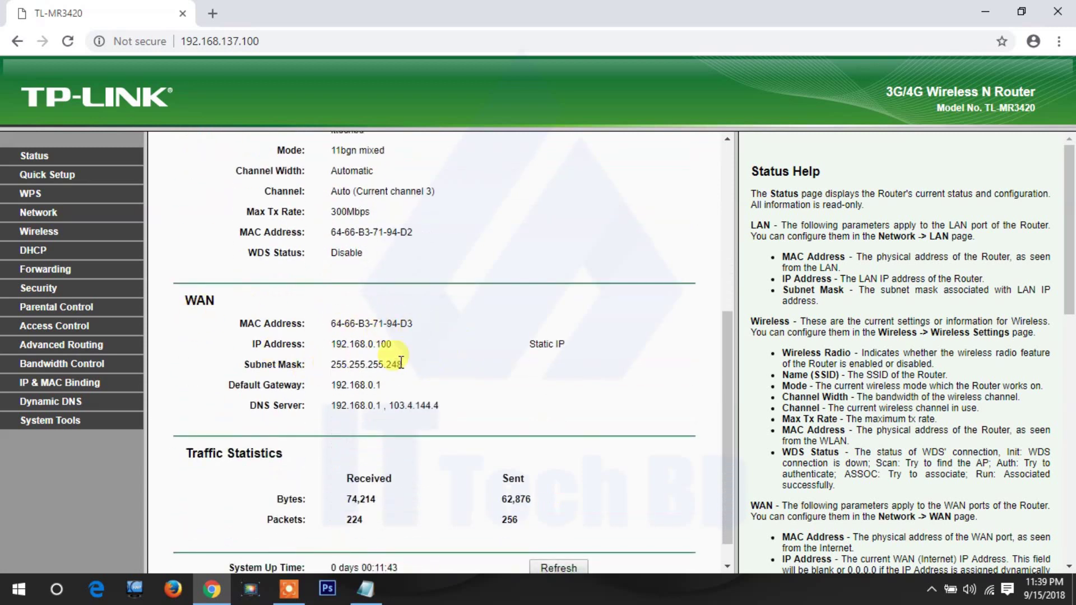
scroll(458, 375, down, 1)
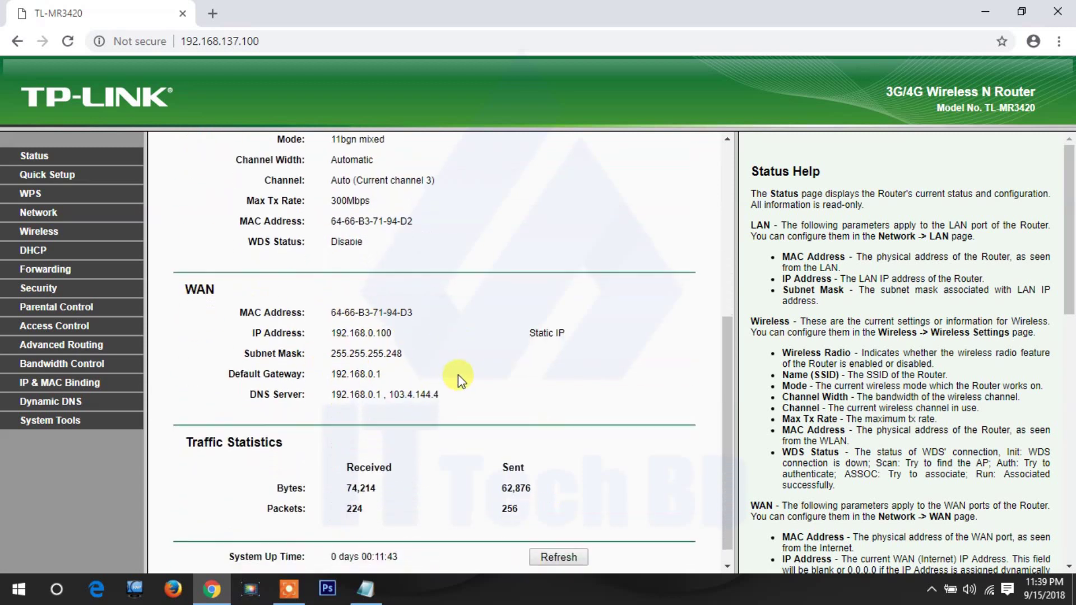
scroll(413, 425, up, 1)
scroll(413, 424, up, 1)
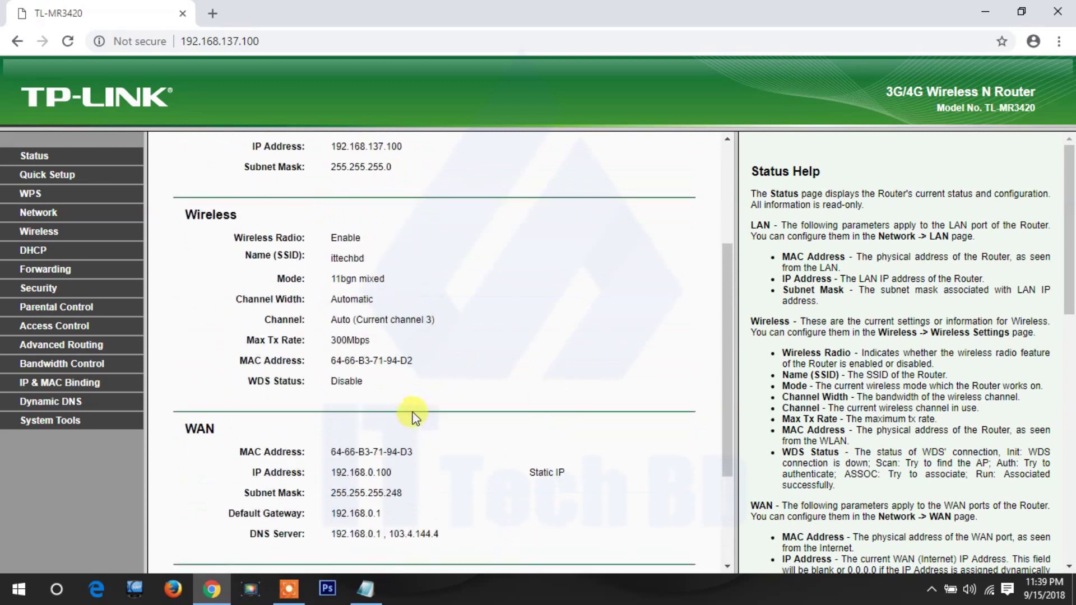
scroll(491, 338, down, 2)
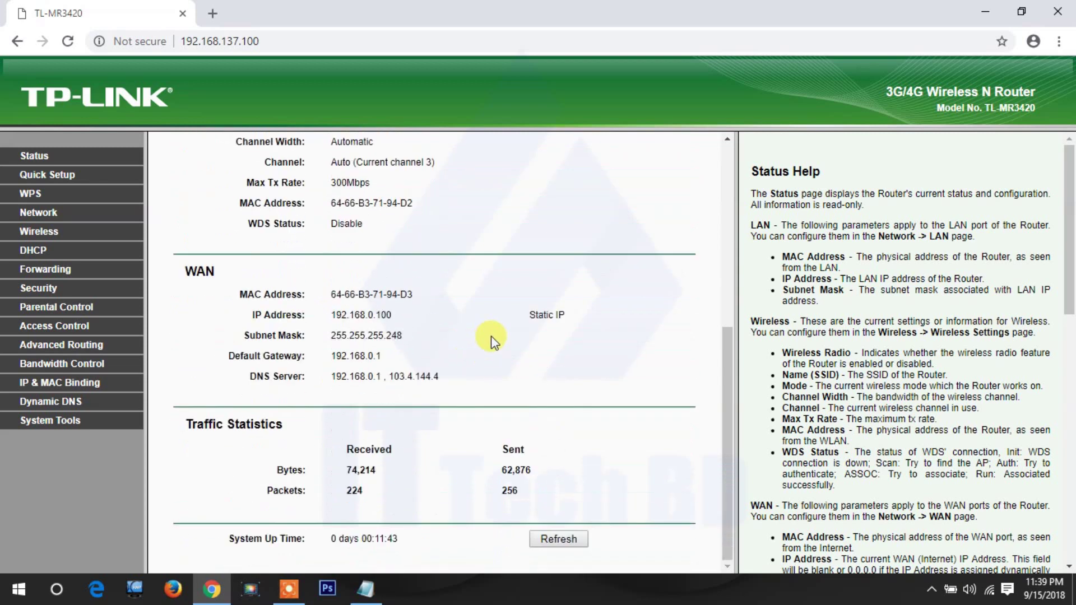
scroll(491, 335, up, 1)
scroll(491, 335, up, 2)
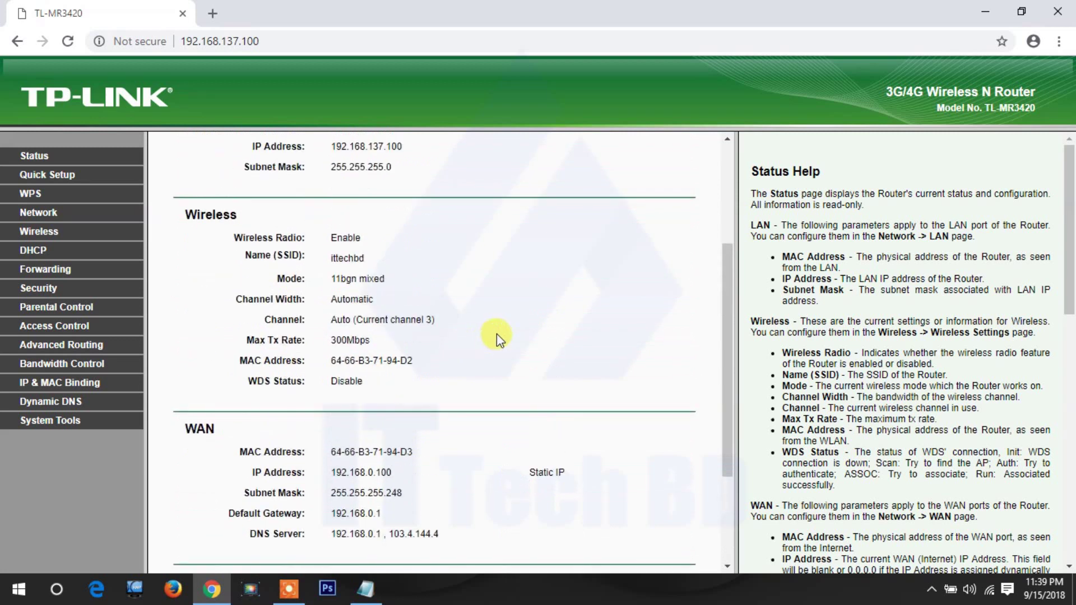
scroll(491, 336, up, 1)
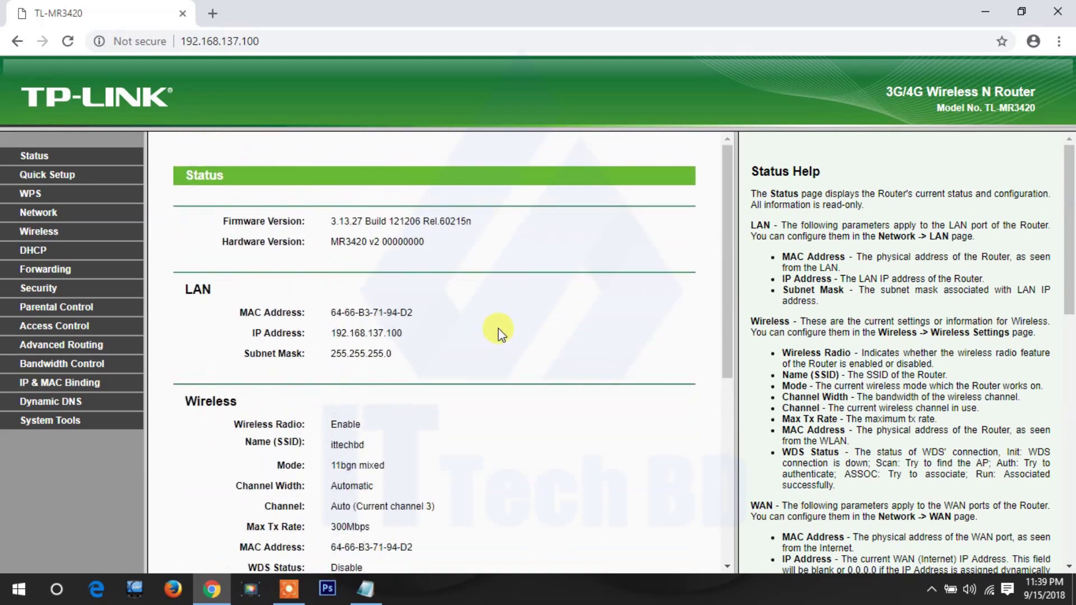
click(363, 586)
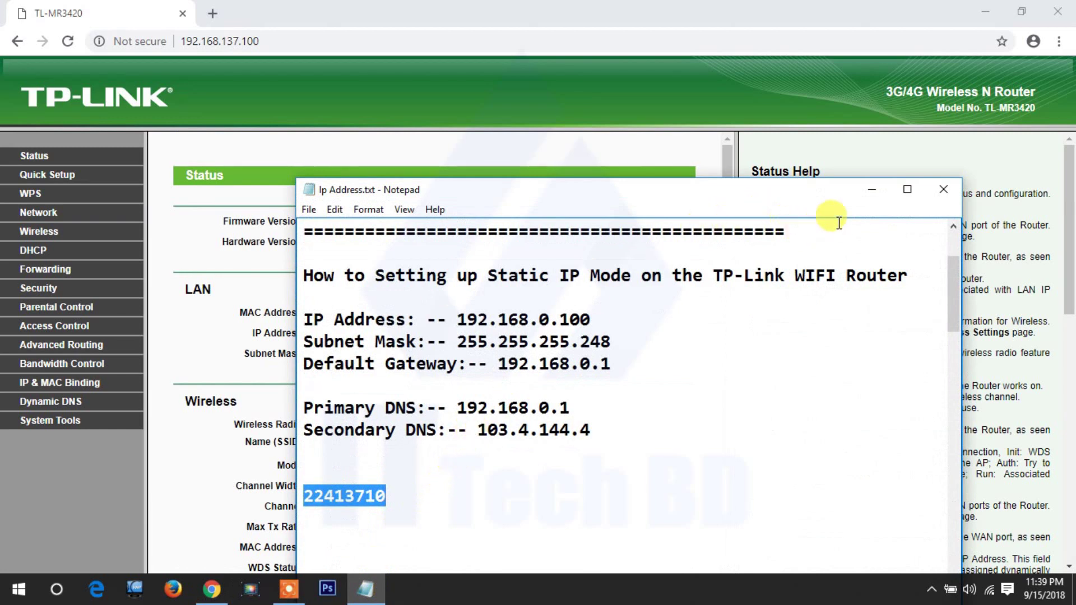
click(872, 190)
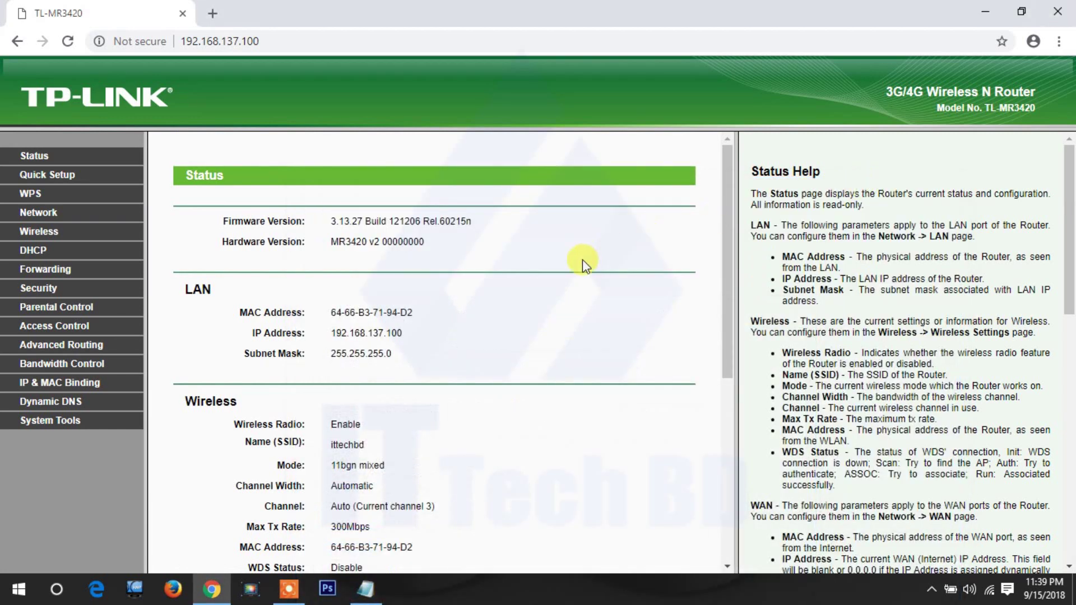